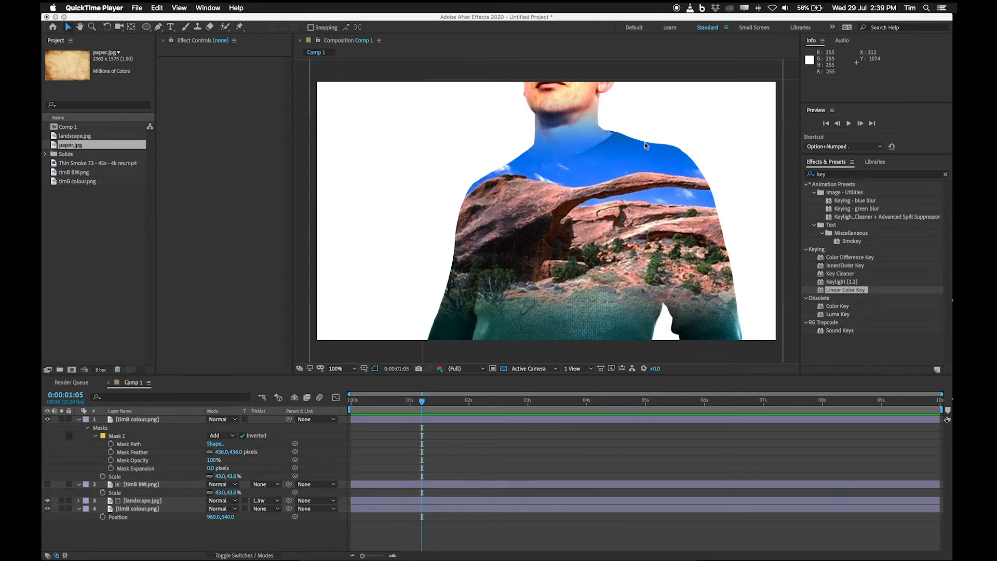
Collapse the expanded properties of all layers in the Comp 1 timeline
{"action": "left_click", "coordinate": [86, 430]}
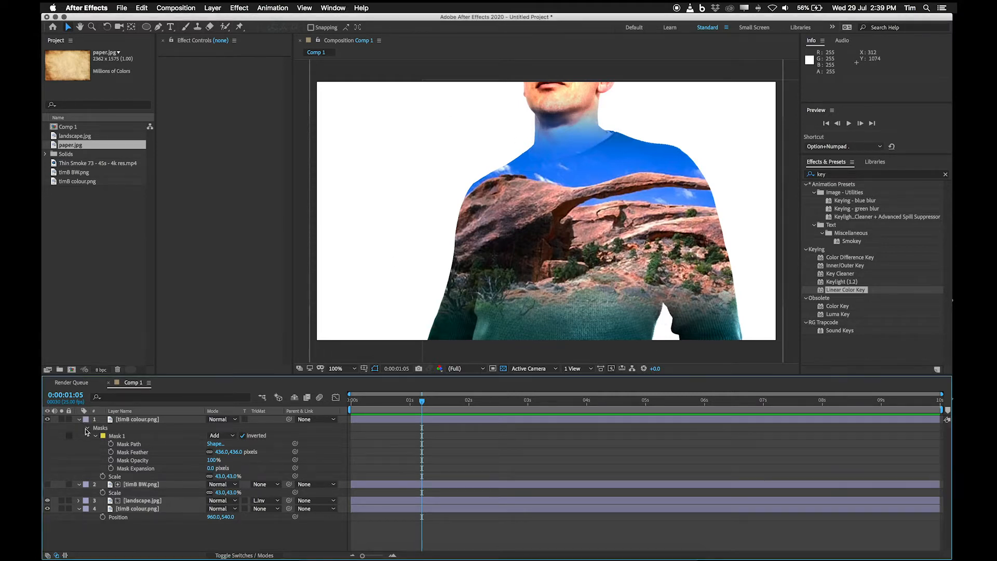
{"action": "left_click", "coordinate": [80, 419]}
{"action": "left_click", "coordinate": [80, 419]}
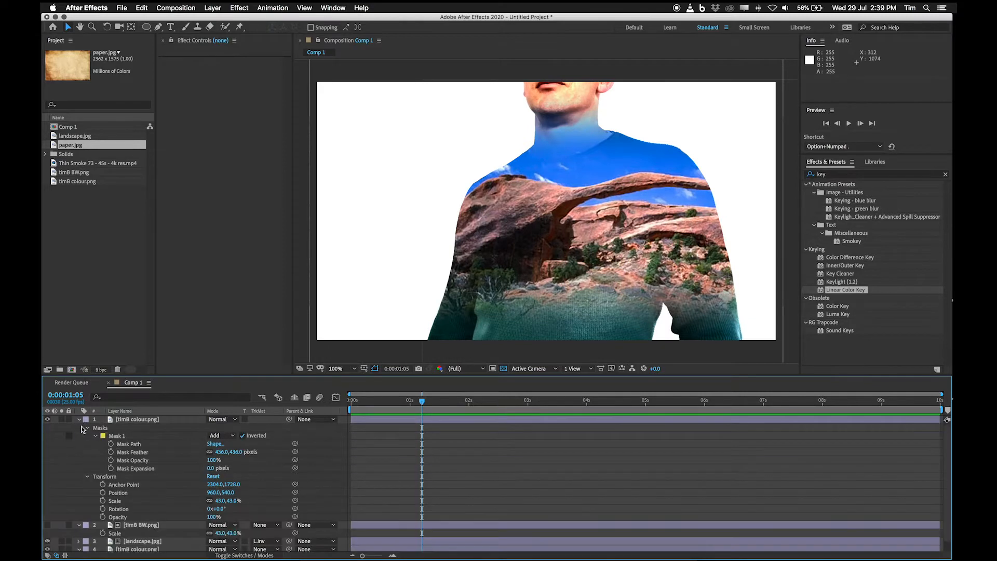
{"action": "left_click", "coordinate": [80, 420]}
{"action": "left_click", "coordinate": [79, 427]}
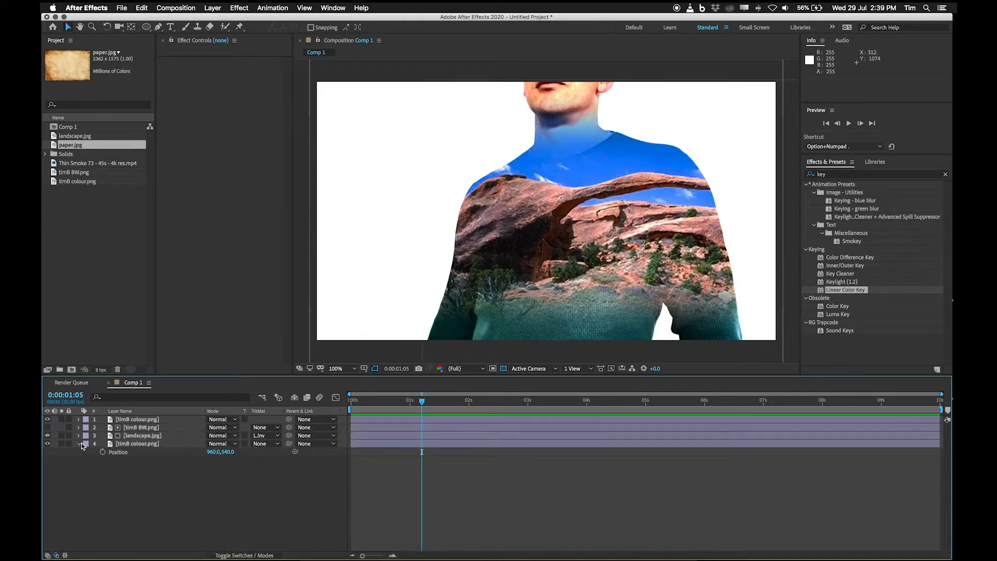
{"action": "left_click", "coordinate": [79, 444]}
Add the Thin Smoke 73 clip as the uppermost layer of Comp 1 and scale it down to 52%
{"action": "left_click", "coordinate": [104, 163]}
{"action": "left_click_drag", "start_coordinate": [117, 167], "coordinate": [154, 419]}
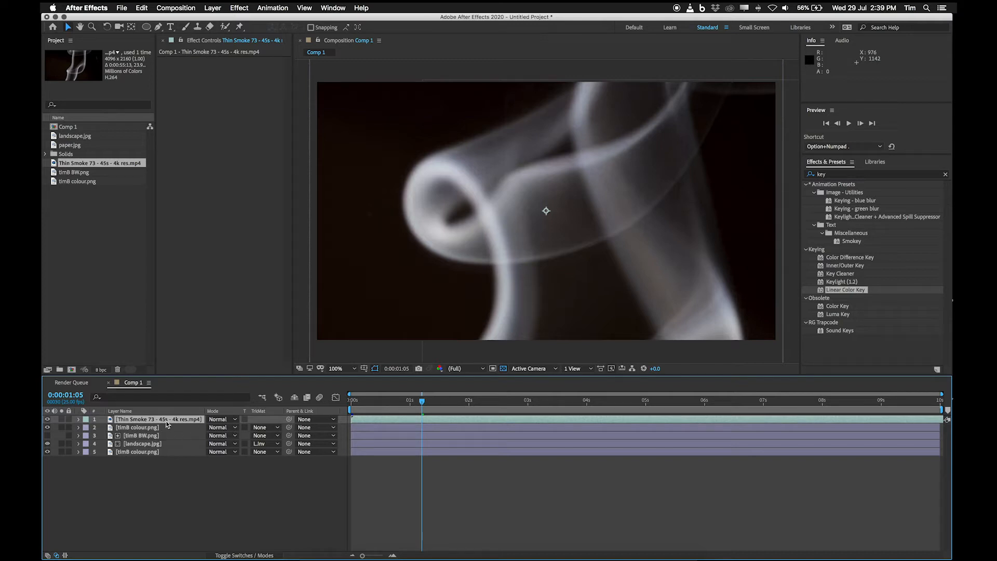
{"action": "key", "text": "s"}
{"action": "left_click_drag", "start_coordinate": [220, 428], "coordinate": [196, 427]}
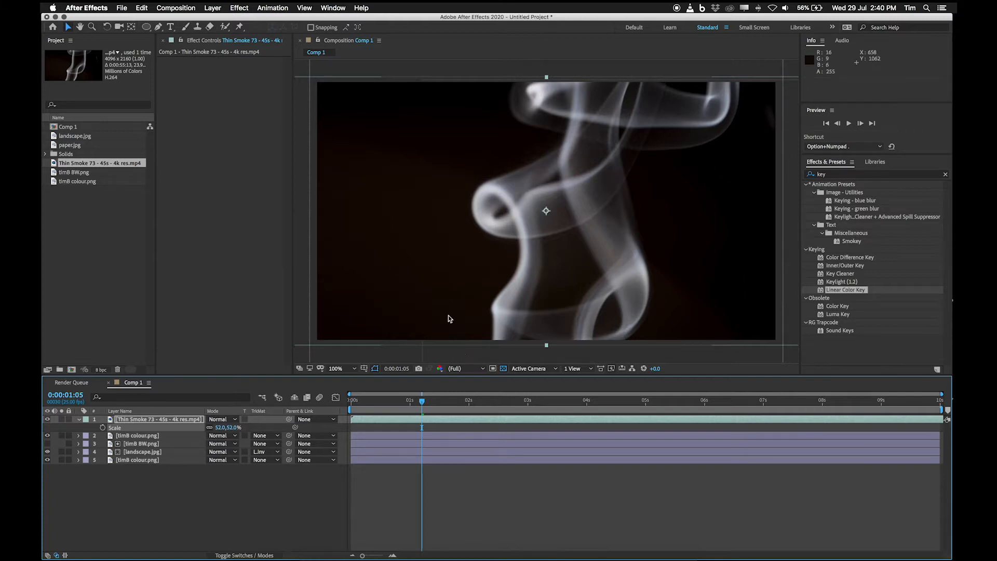
Add timB BW.png directly above the smoke layer and set its scale to 43% to match the timB colour.png layer
{"action": "left_click", "coordinate": [68, 173]}
{"action": "left_click_drag", "start_coordinate": [107, 174], "coordinate": [165, 418]}
{"action": "left_click_drag", "start_coordinate": [108, 184], "coordinate": [156, 418]}
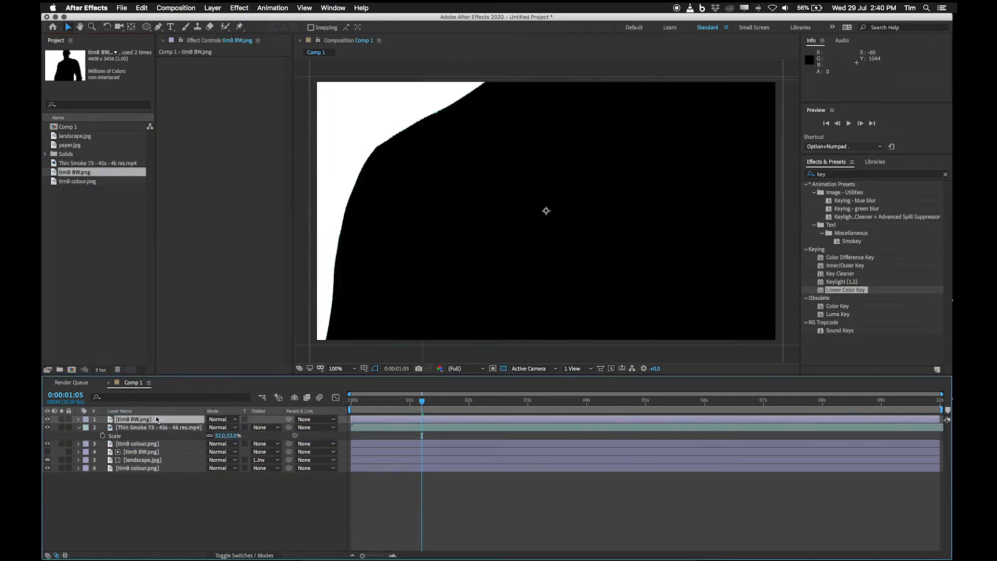
{"action": "left_click", "coordinate": [138, 446]}
{"action": "key", "text": "s"}
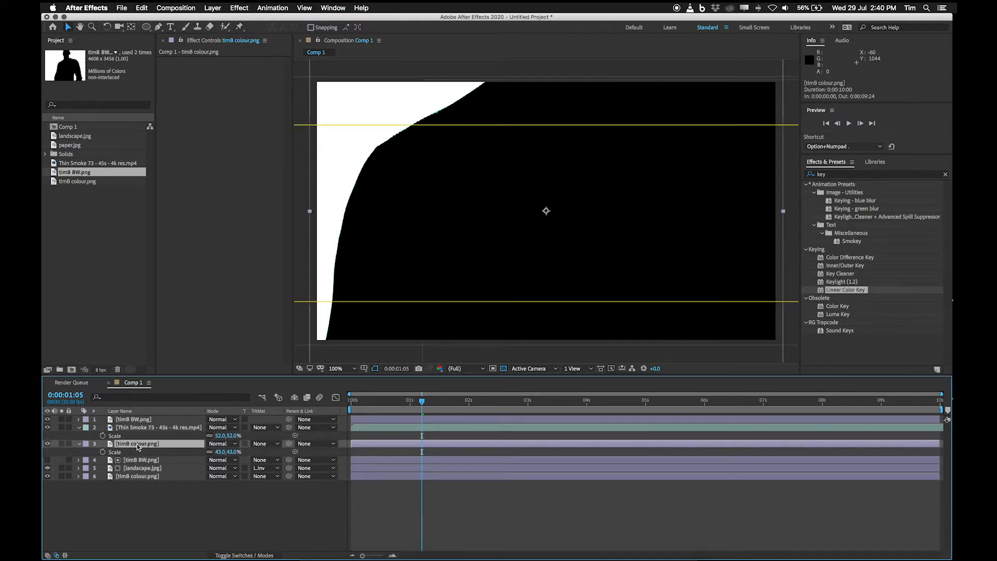
{"action": "key", "text": "s"}
{"action": "left_click", "coordinate": [136, 419]}
{"action": "key", "text": "s"}
{"action": "left_click", "coordinate": [225, 427]}
{"action": "type", "text": "43"}
{"action": "key", "text": "Return"}
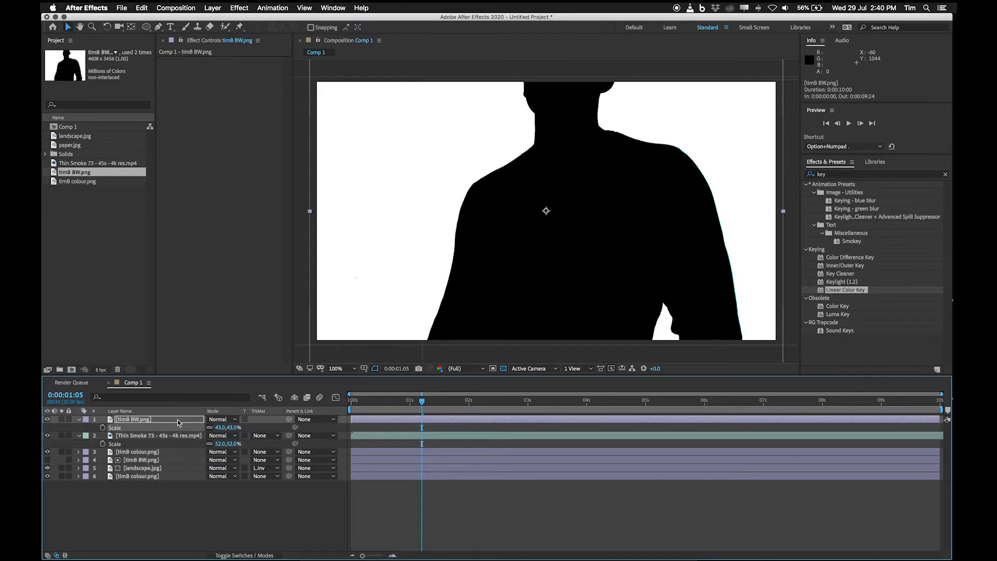
Give the smoke layer a Luma Inverted Matte from timB BW.png and set its blending mode to Screen
{"action": "left_click", "coordinate": [184, 436]}
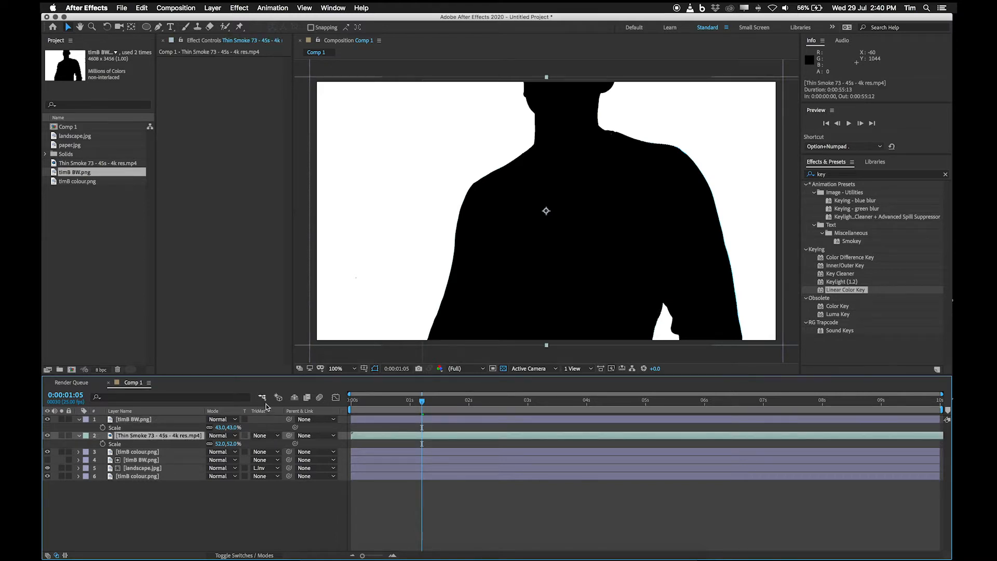
{"action": "left_click", "coordinate": [264, 436]}
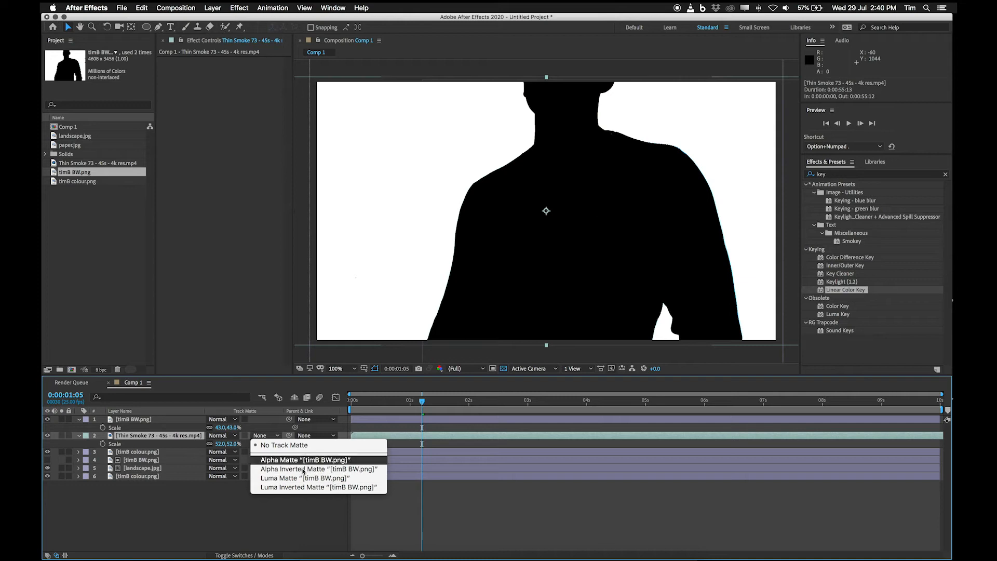
{"action": "left_click", "coordinate": [301, 487]}
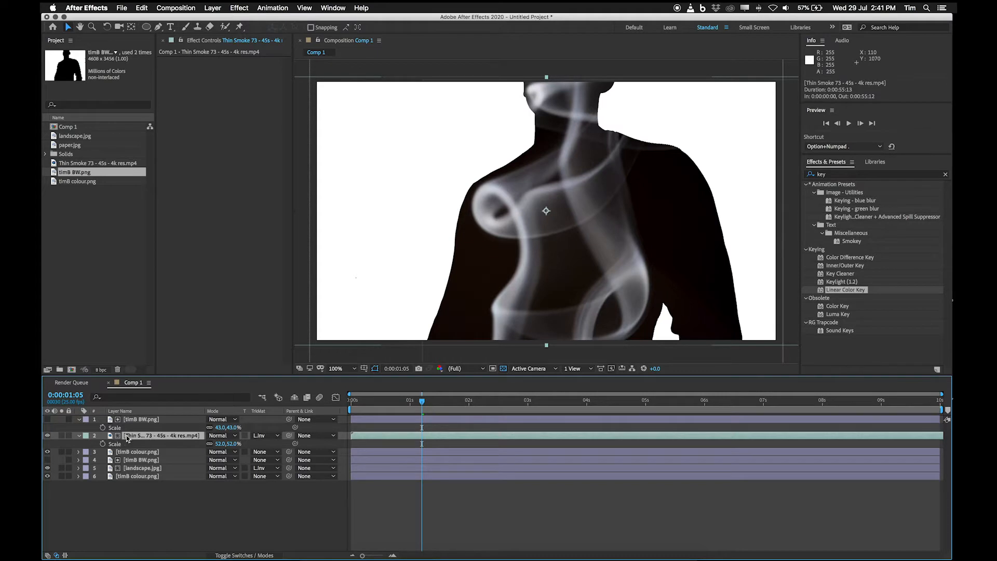
{"action": "left_click", "coordinate": [225, 440]}
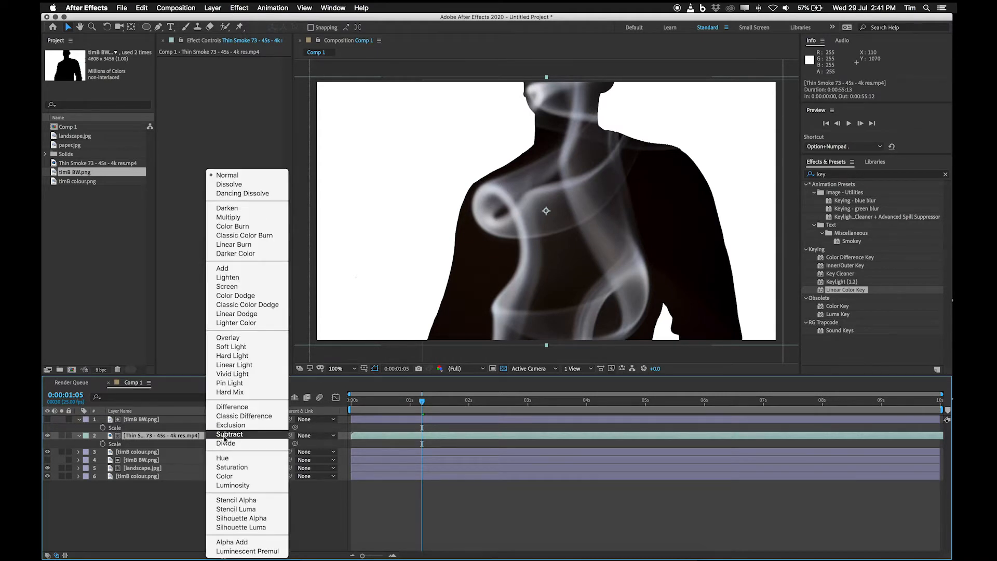
{"action": "left_click", "coordinate": [234, 287]}
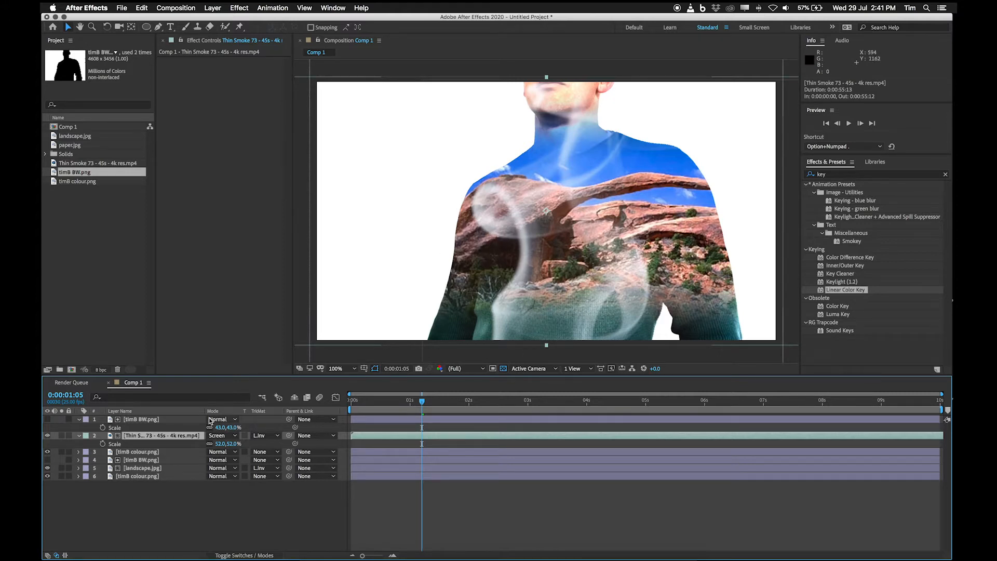
Try the Add and Lighten blending modes on the smoke layer, returning it to Screen
{"action": "left_click", "coordinate": [231, 439]}
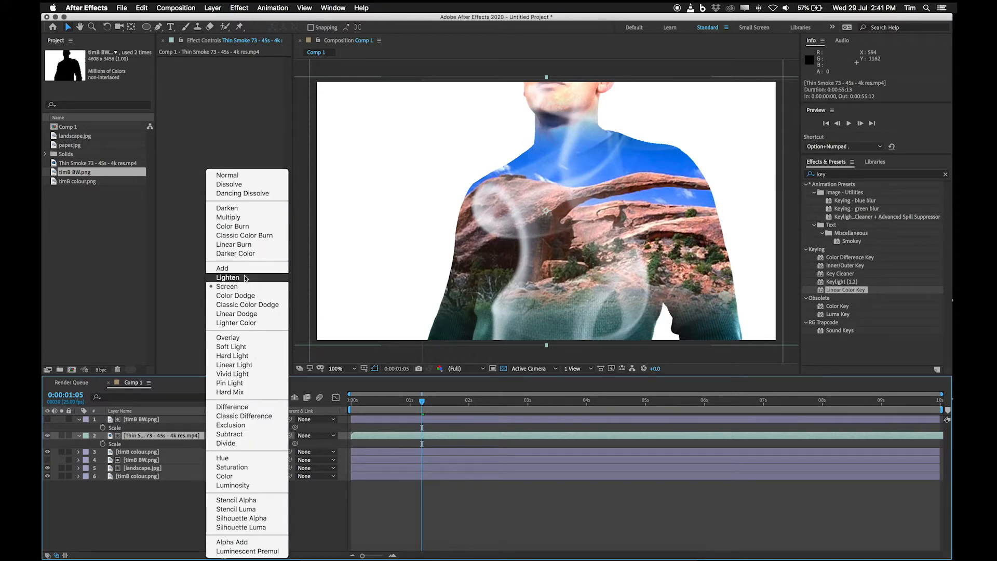
{"action": "key", "text": "Return"}
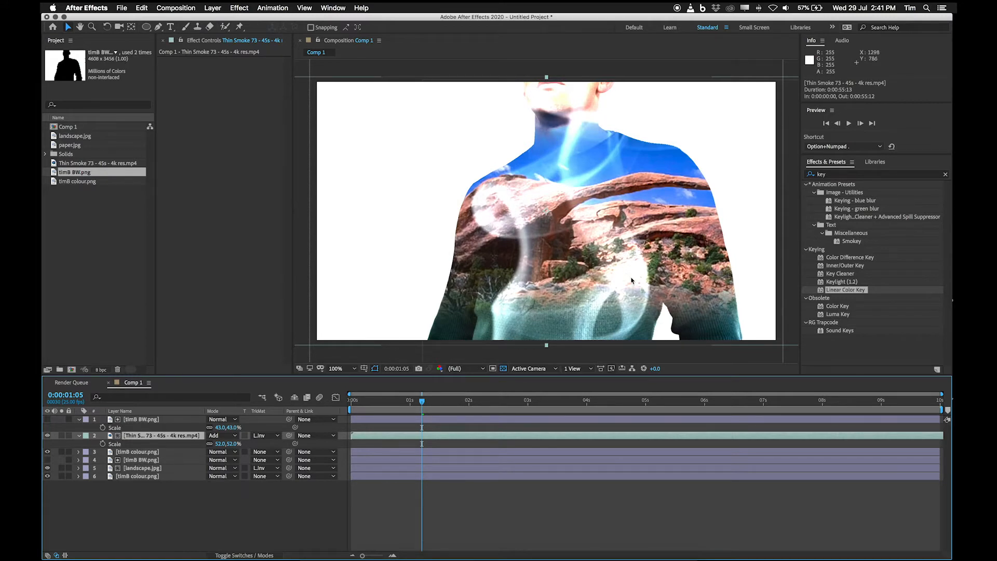
{"action": "left_click", "coordinate": [222, 436]}
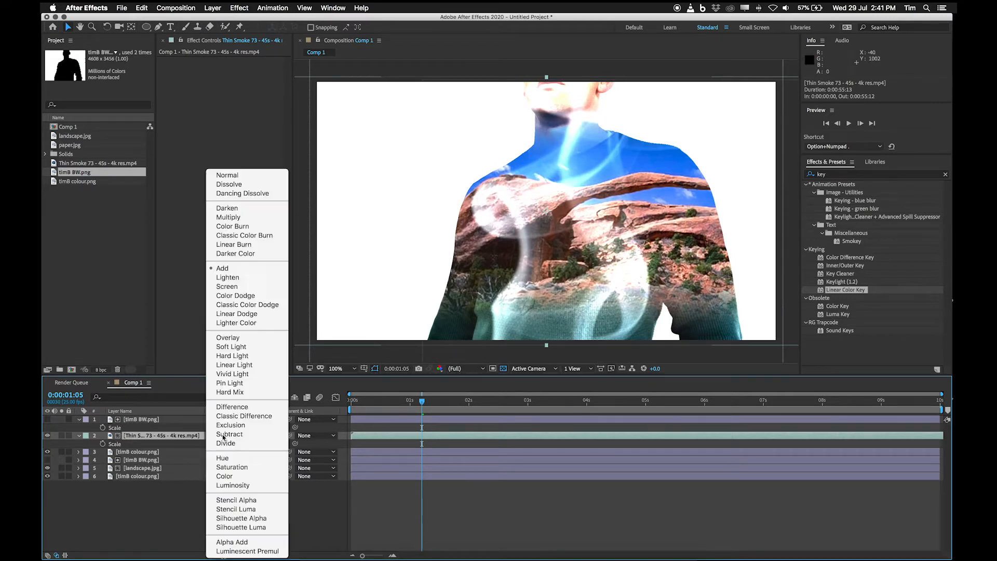
{"action": "left_click", "coordinate": [238, 287]}
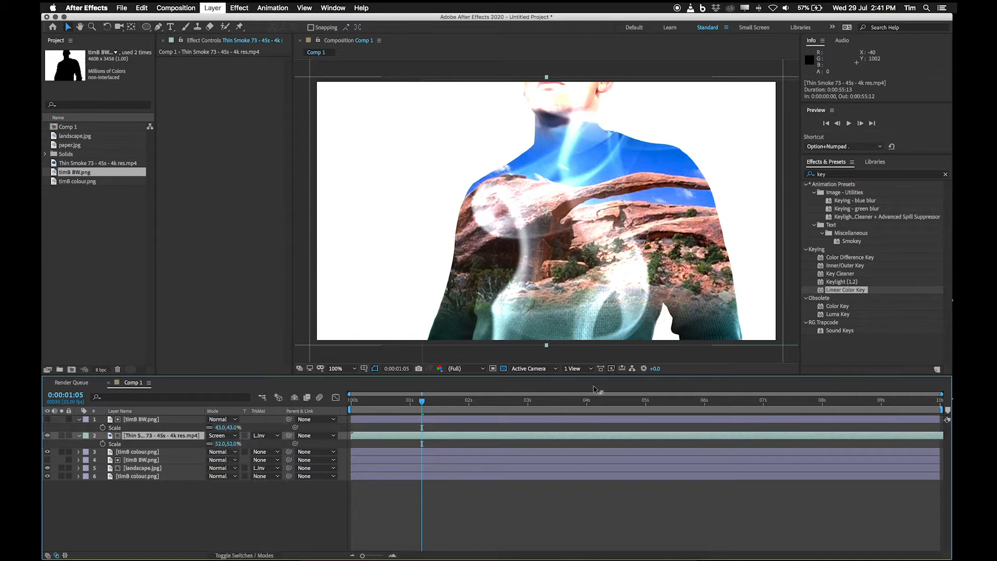
{"action": "left_click", "coordinate": [222, 436]}
{"action": "left_click", "coordinate": [229, 277]}
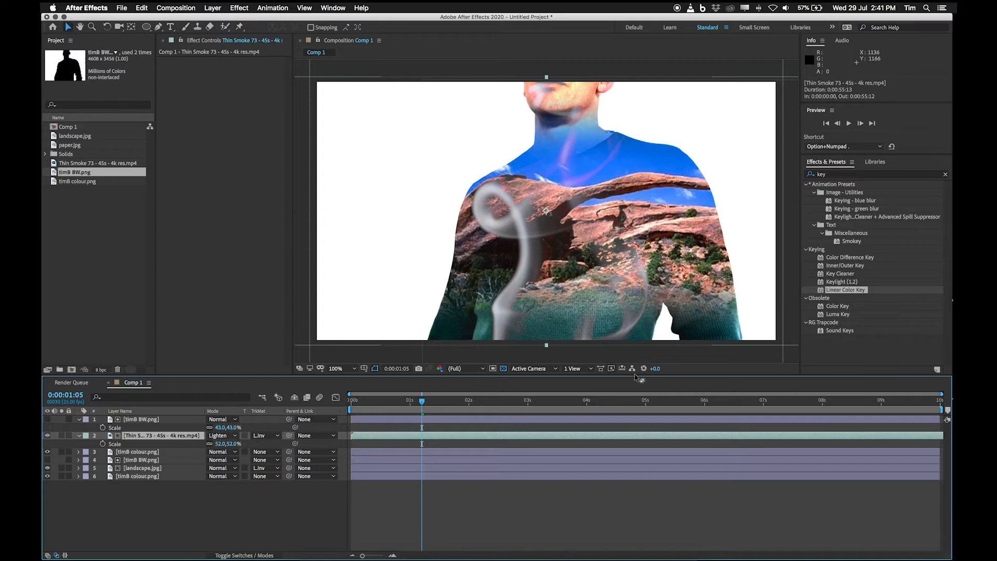
{"action": "left_click", "coordinate": [229, 436]}
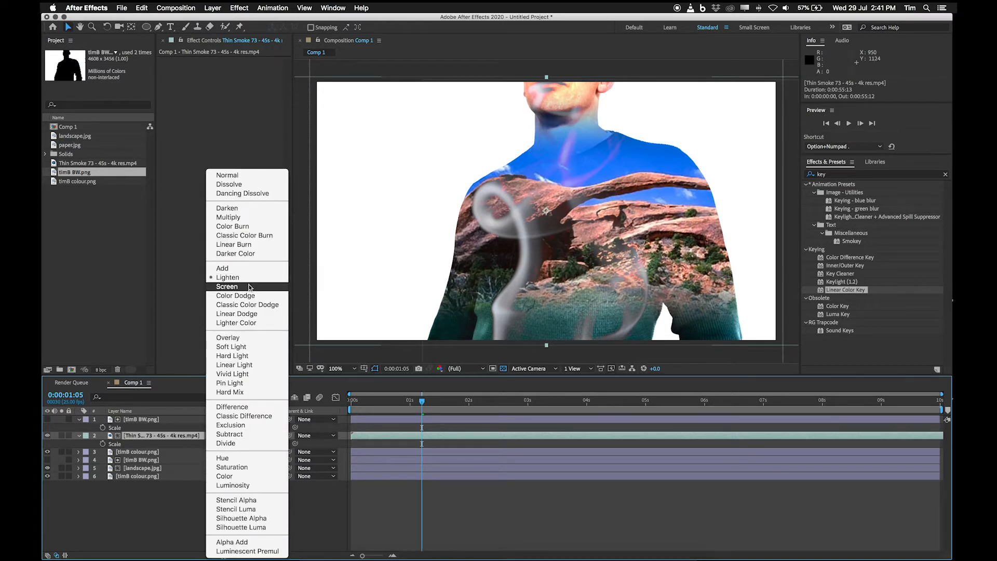
{"action": "left_click", "coordinate": [227, 287]}
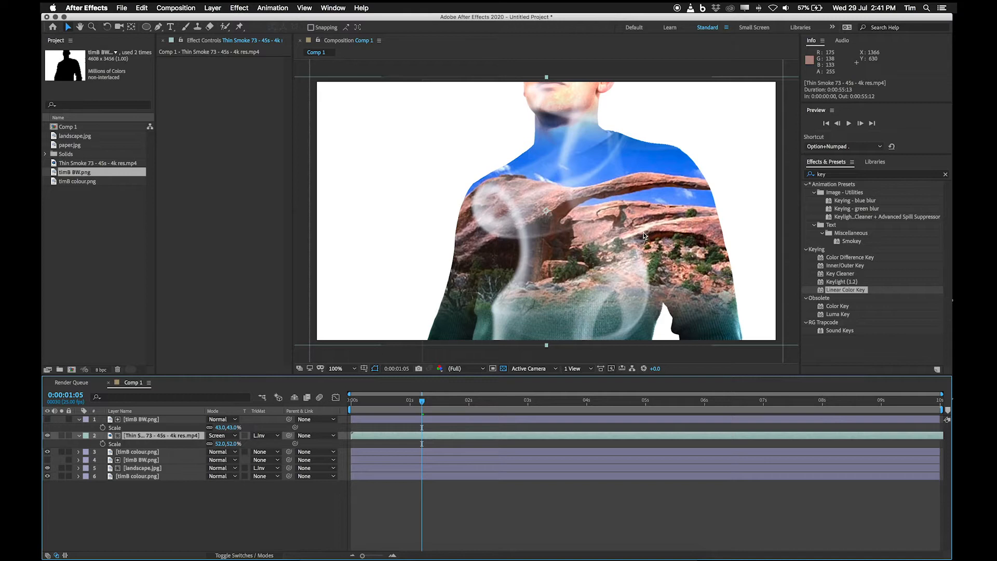
Preview the smoke movement up to 0:00:02:20 and check the look against the True Detective title sequence video in VLC
{"action": "left_click_drag", "start_coordinate": [372, 403], "coordinate": [517, 395]}
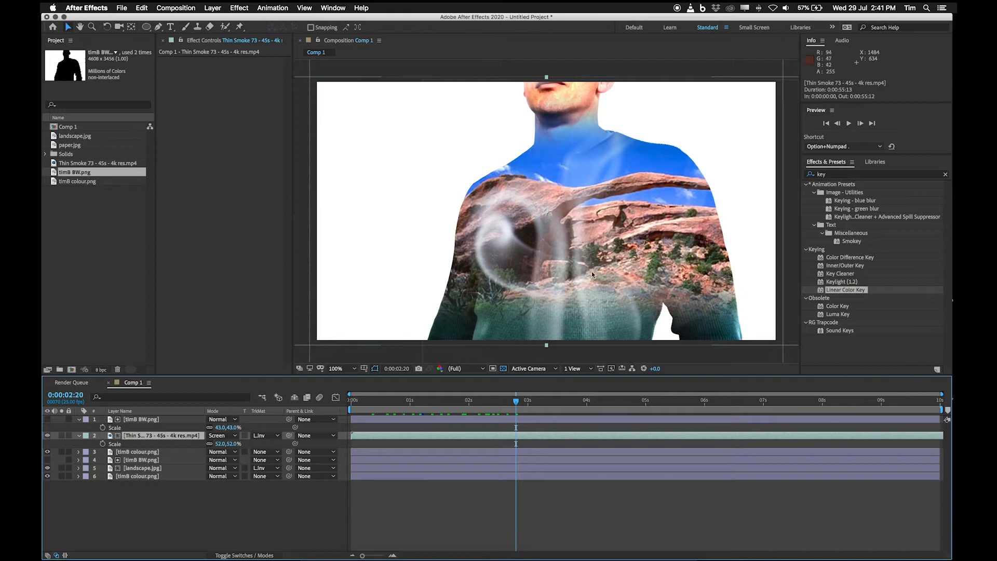
{"action": "left_click", "coordinate": [614, 557]}
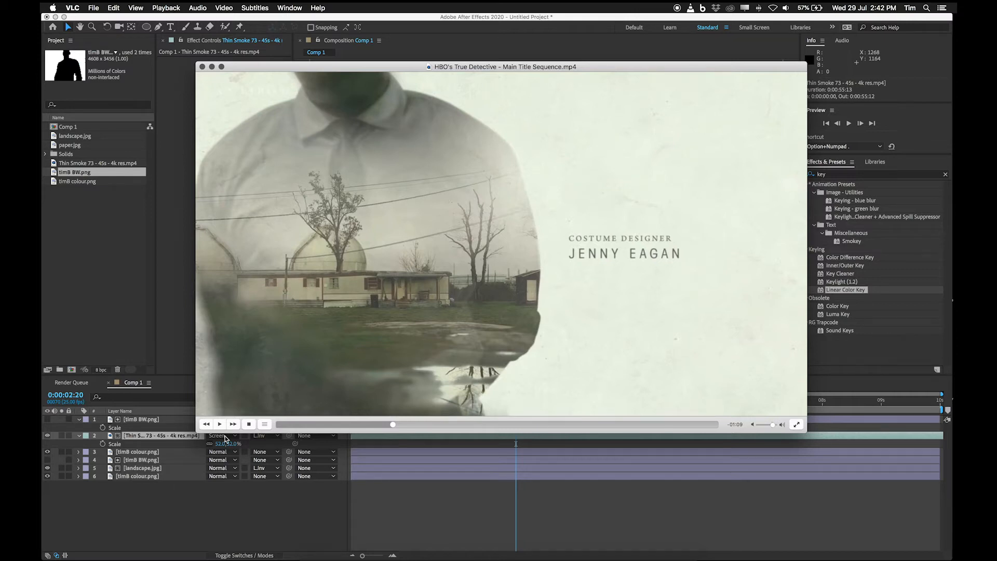
{"action": "left_click", "coordinate": [201, 546]}
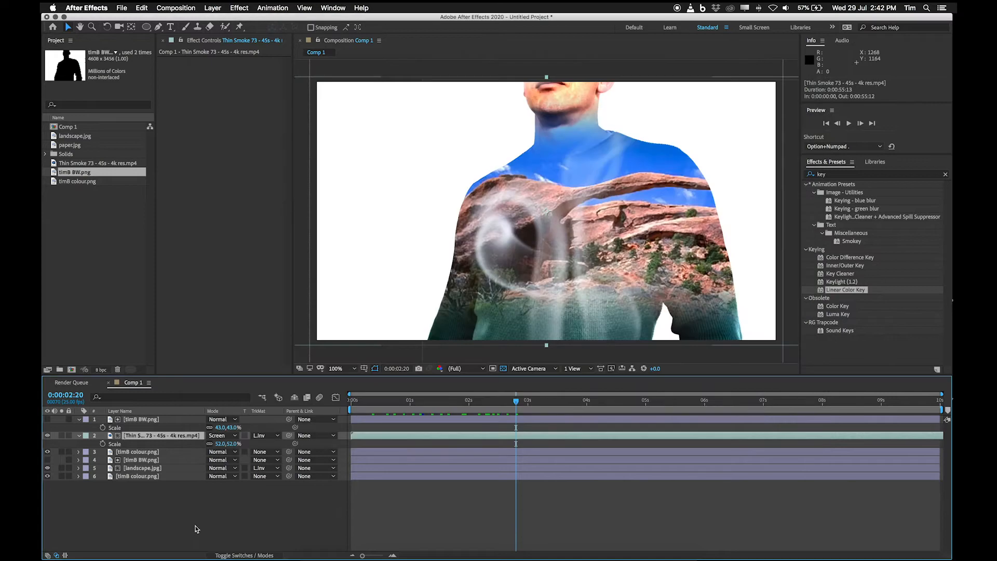
Add paper.jpg as the uppermost layer of Comp 1 and scale it down to 83%
{"action": "left_click", "coordinate": [72, 146]}
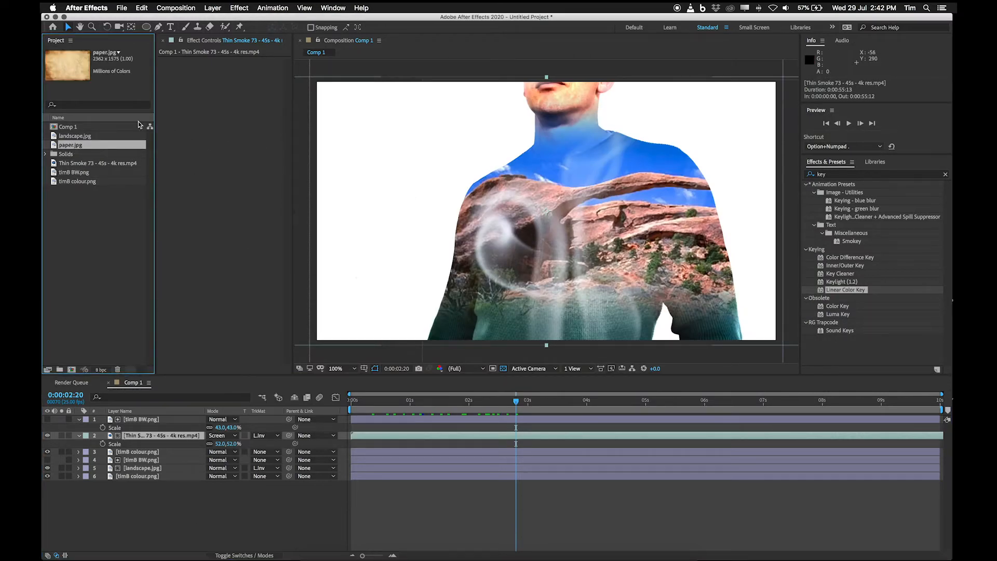
{"action": "left_click_drag", "start_coordinate": [118, 148], "coordinate": [152, 423]}
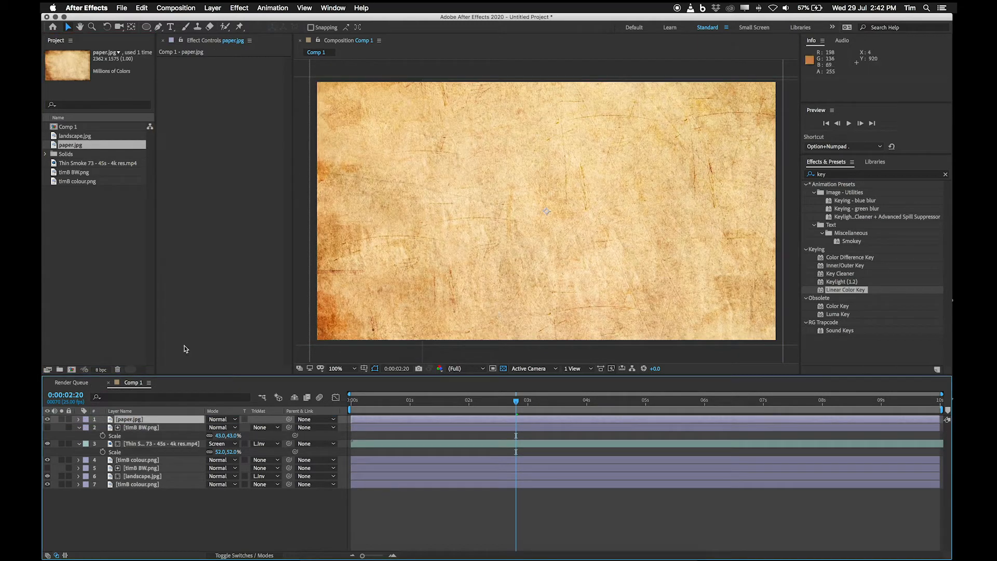
{"action": "key", "text": "s"}
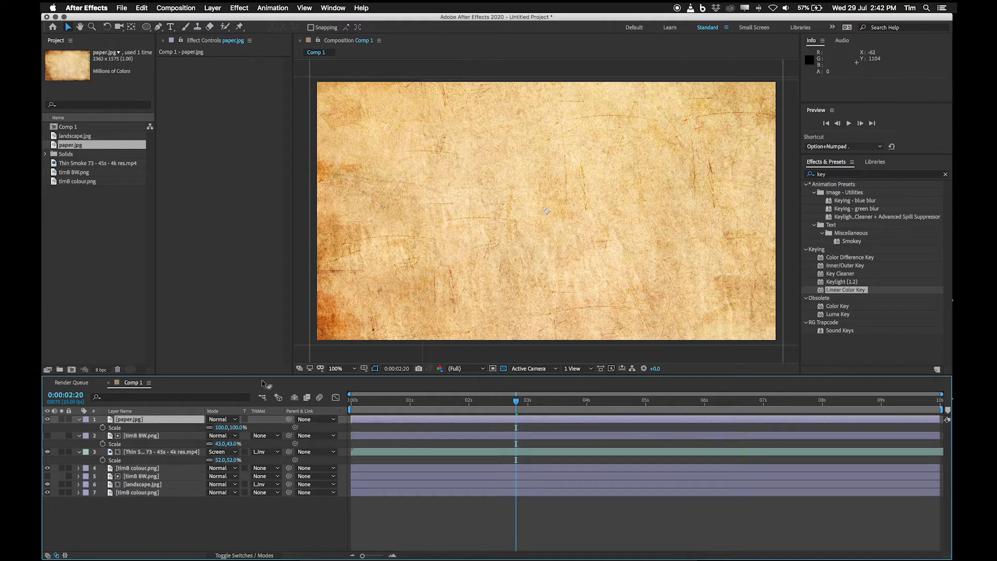
{"action": "left_click_drag", "start_coordinate": [231, 426], "coordinate": [223, 427]}
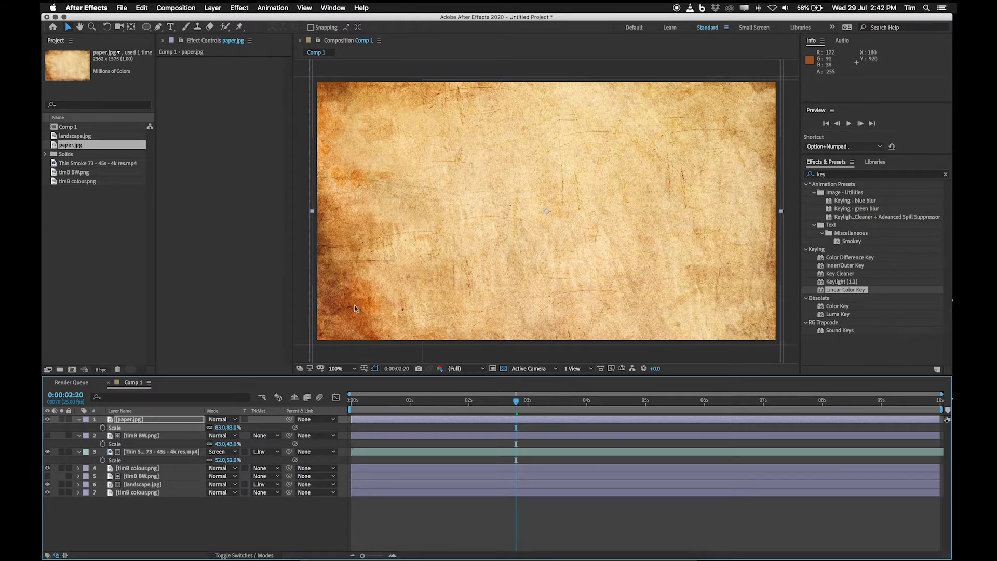
Set the paper.jpg layer's blending mode to Darken and reduce its opacity to 19%
{"action": "left_click", "coordinate": [226, 420]}
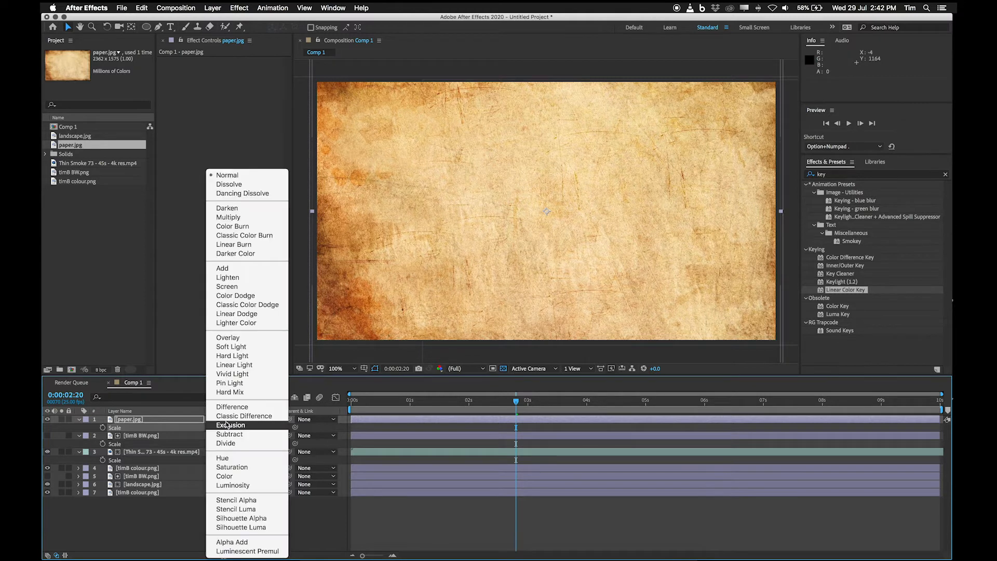
{"action": "left_click", "coordinate": [238, 209]}
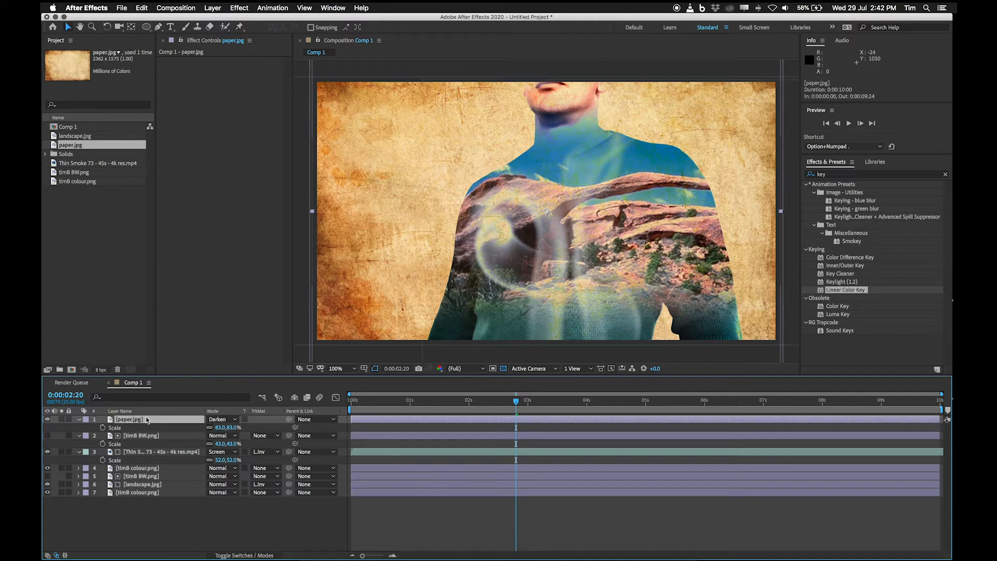
{"action": "key", "text": "t"}
{"action": "left_click_drag", "start_coordinate": [214, 427], "coordinate": [174, 427]}
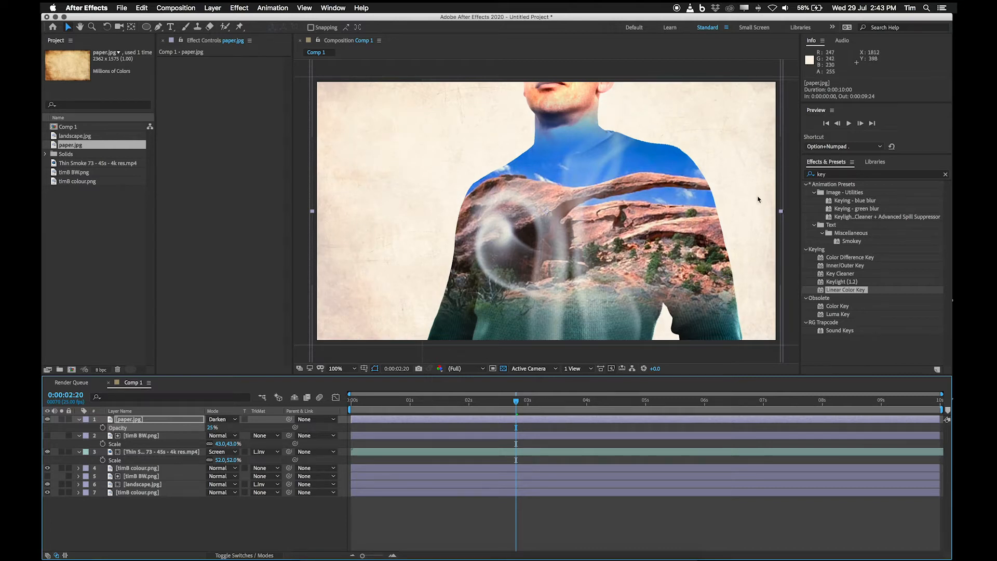
{"action": "left_click_drag", "start_coordinate": [212, 427], "coordinate": [190, 427]}
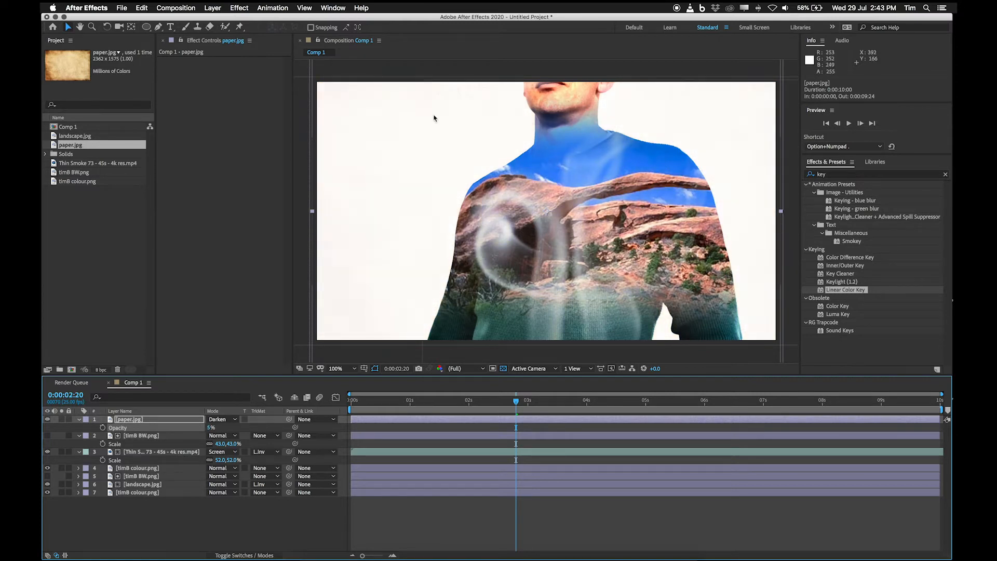
{"action": "left_click_drag", "start_coordinate": [211, 427], "coordinate": [213, 427]}
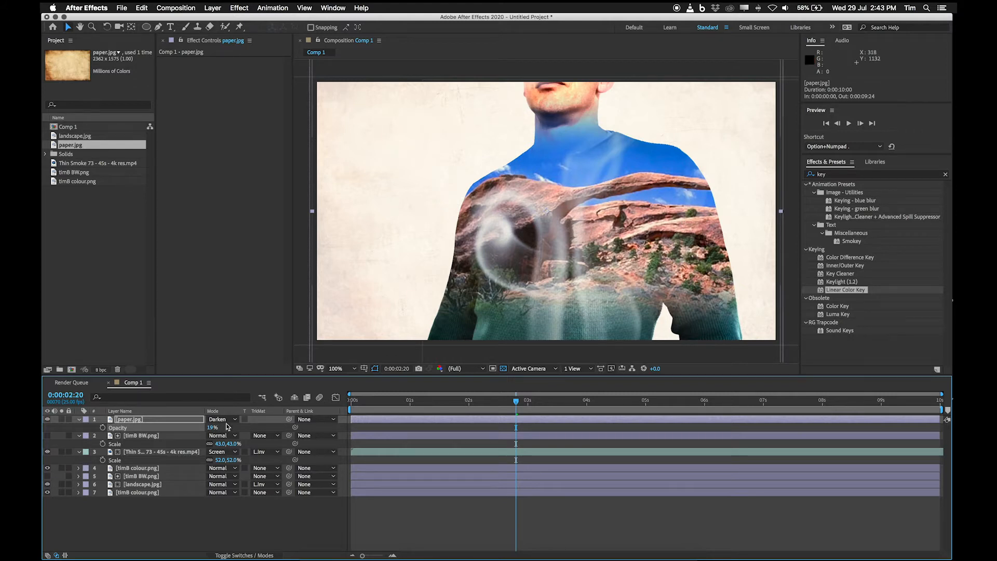
Create a new adjustment layer above the paper.jpg layer
{"action": "left_click", "coordinate": [175, 419]}
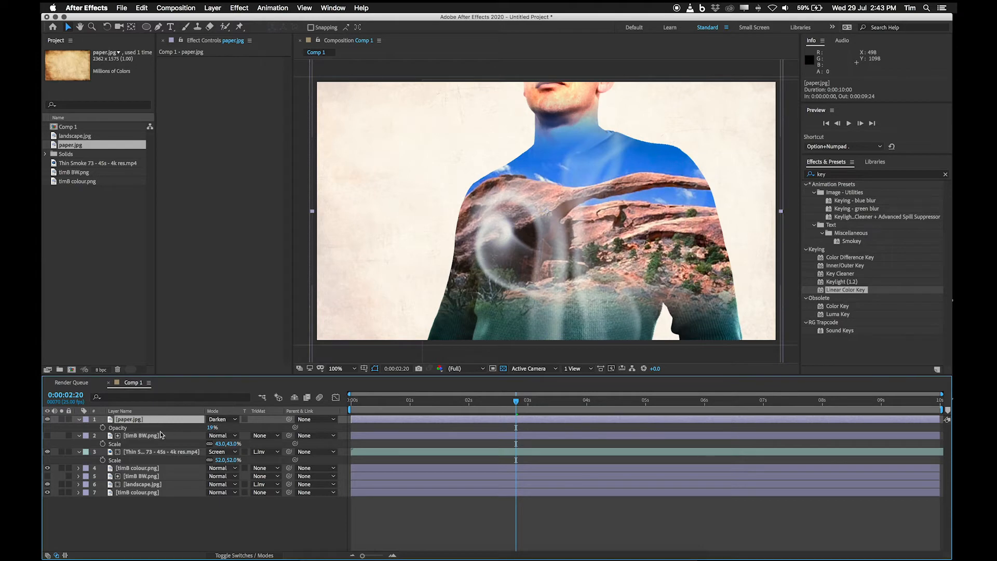
{"action": "left_click", "coordinate": [212, 7]}
{"action": "mouse_move", "coordinate": [244, 19]}
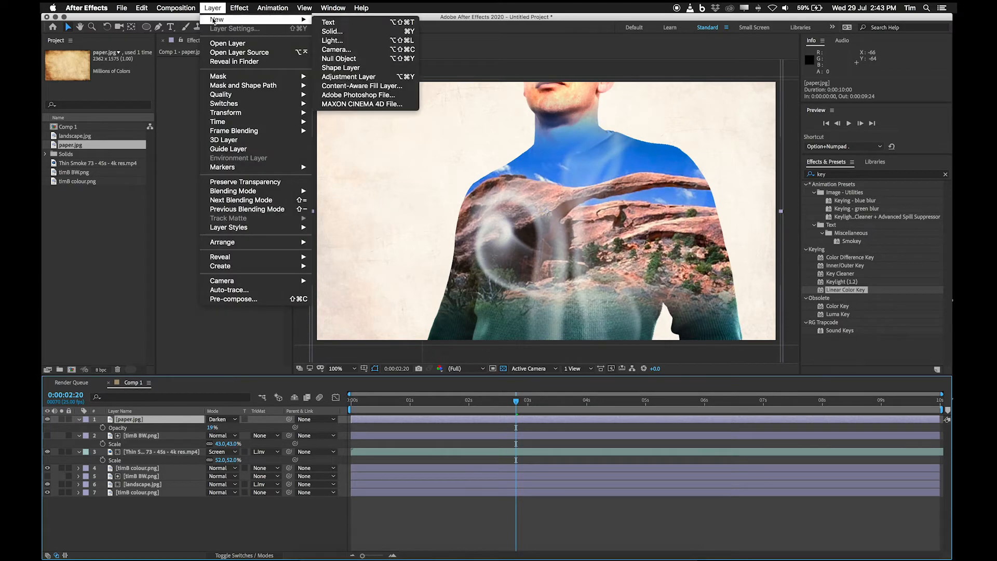
{"action": "left_click", "coordinate": [383, 78]}
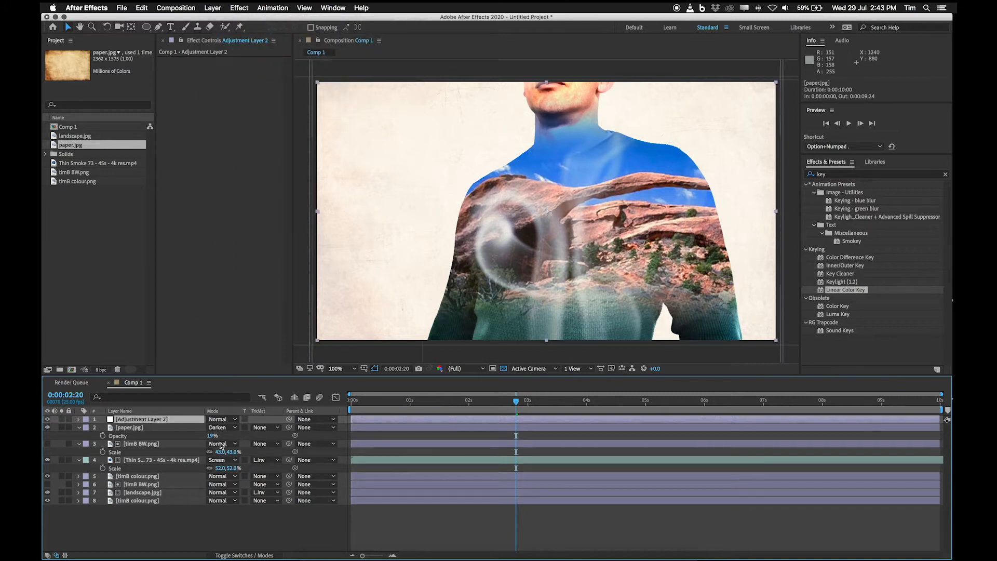
Rename the new adjustment layer as "colour grade"
{"action": "left_click", "coordinate": [146, 419]}
{"action": "key", "text": "Return"}
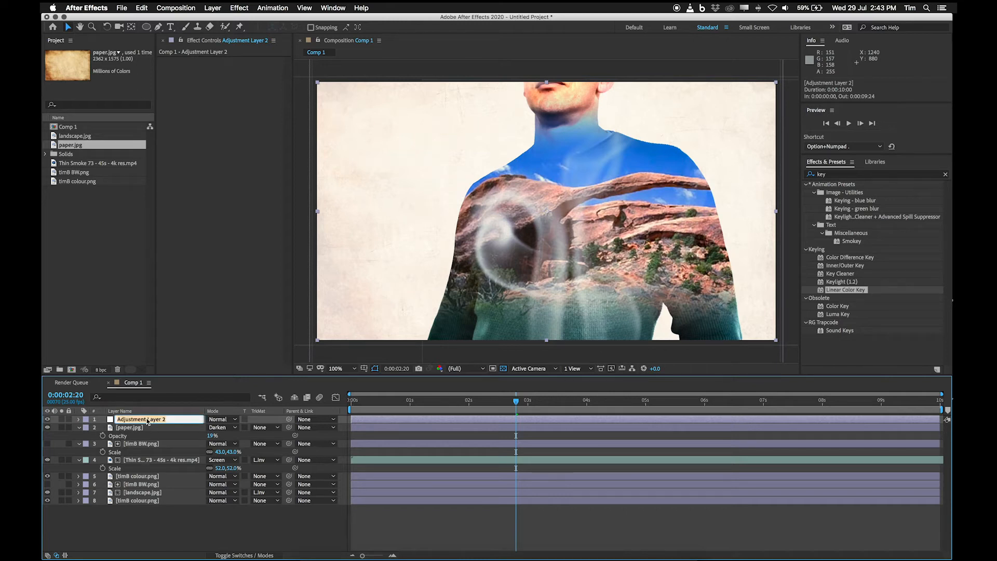
{"action": "type", "text": "colour grade"}
{"action": "key", "text": "Return"}
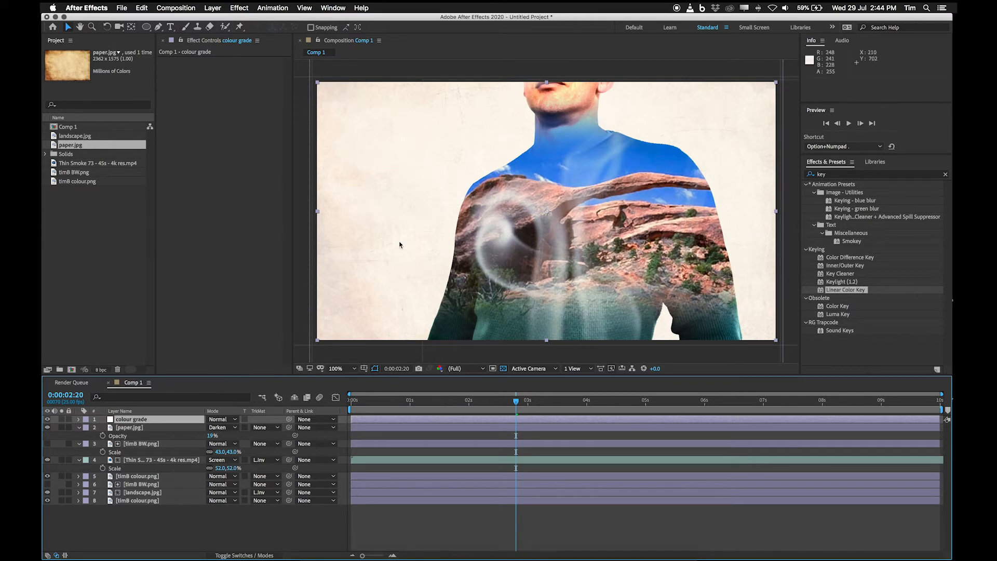
Apply the Tritone colour correction effect to the colour grade layer
{"action": "left_click", "coordinate": [238, 8]}
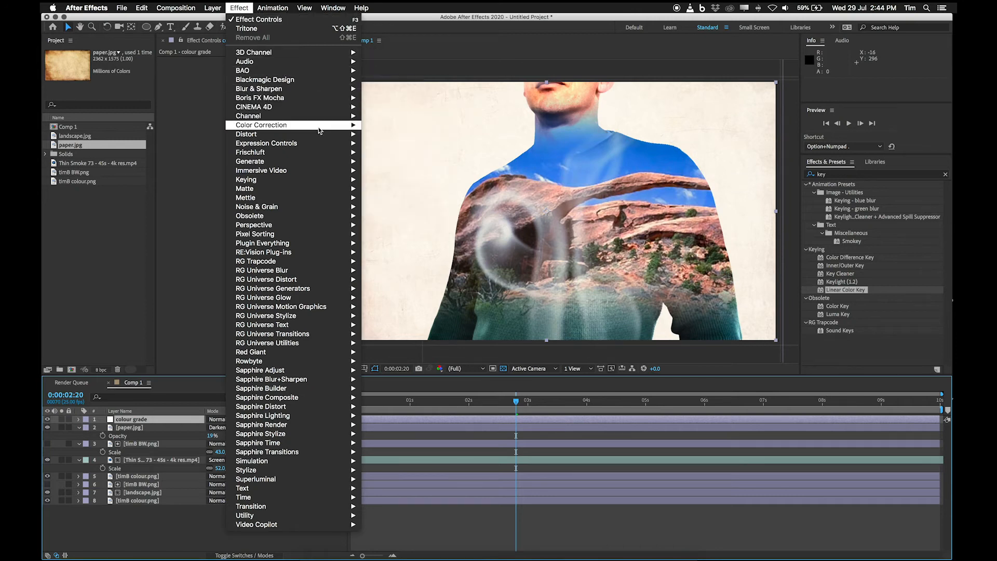
{"action": "mouse_move", "coordinate": [317, 126]}
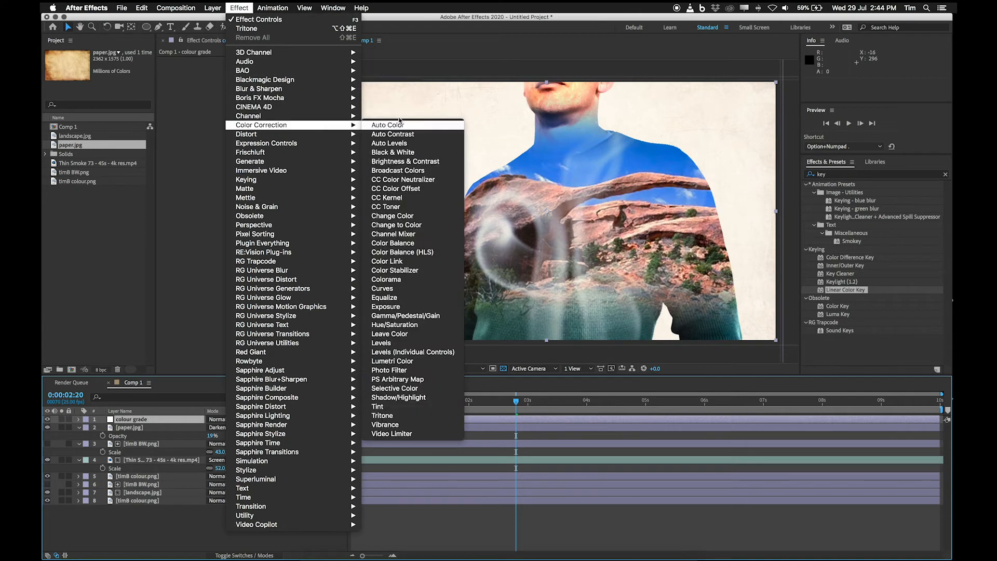
{"action": "left_click", "coordinate": [394, 415]}
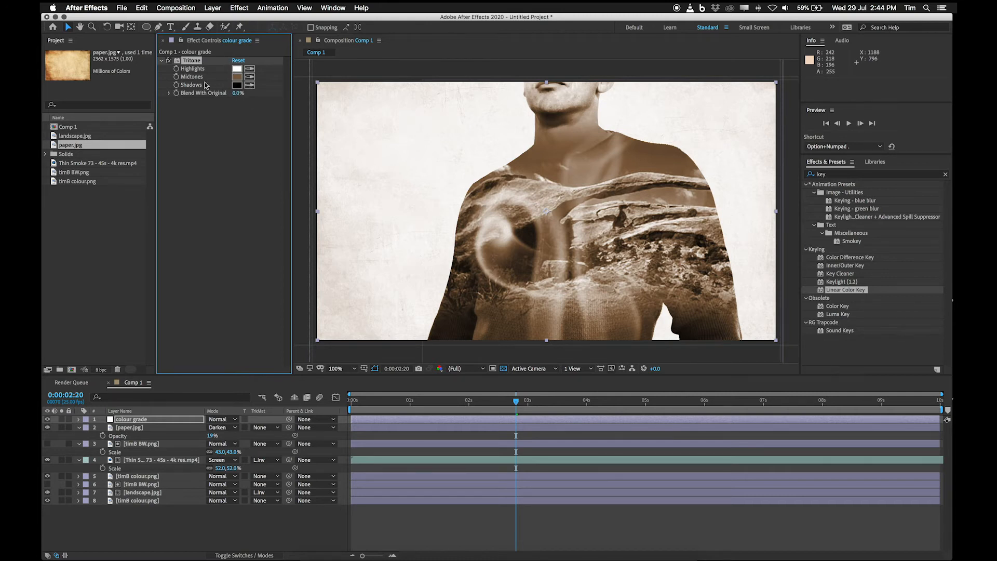
{"action": "left_click", "coordinate": [237, 76]}
{"action": "left_click", "coordinate": [87, 119]}
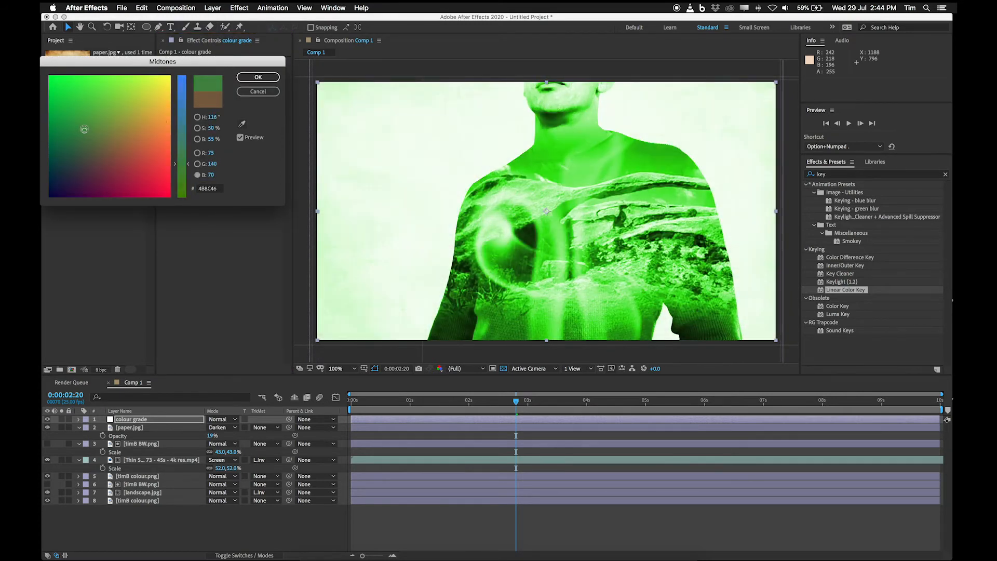
{"action": "left_click", "coordinate": [259, 92]}
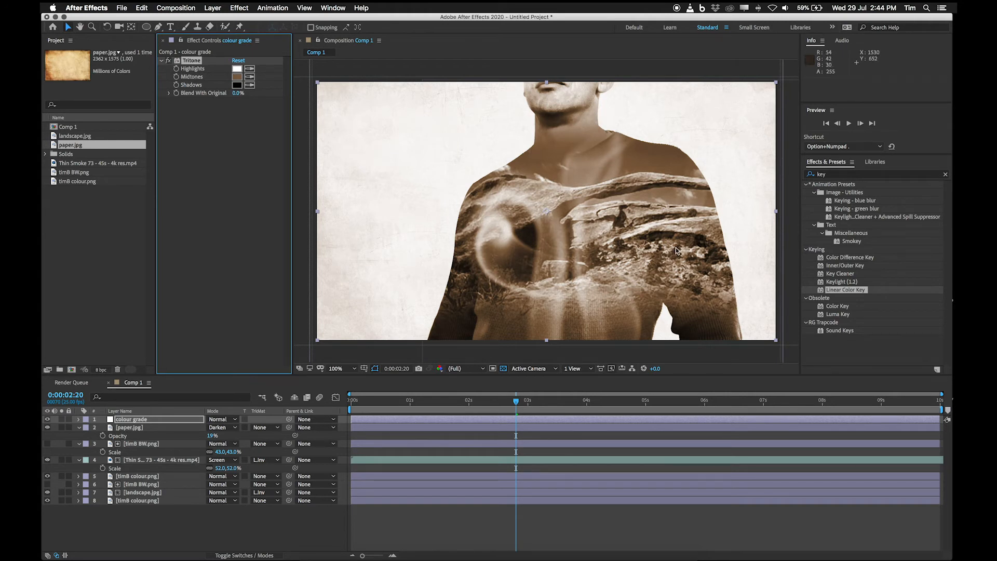
Set Tritone's Blend With Original to 23% and compare the frame at 0:00:02:09 with the True Detective title sequence in VLC
{"action": "mouse_move", "coordinate": [249, 92]}
{"action": "left_mouse_down"}
{"action": "mouse_move", "coordinate": [277, 95]}
{"action": "mouse_move", "coordinate": [247, 102]}
{"action": "mouse_move", "coordinate": [256, 101]}
{"action": "left_mouse_up"}
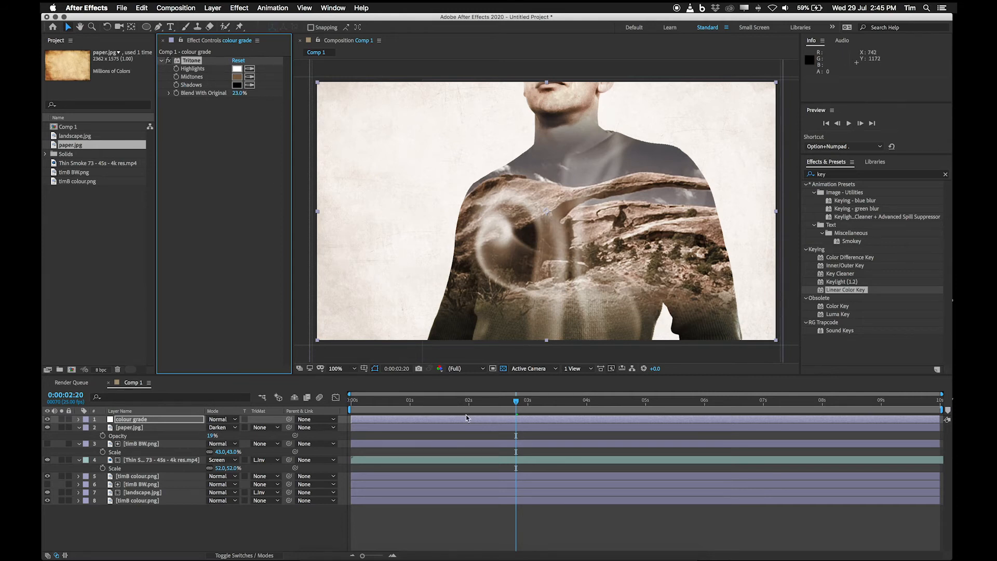
{"action": "left_click_drag", "start_coordinate": [441, 404], "coordinate": [490, 403]}
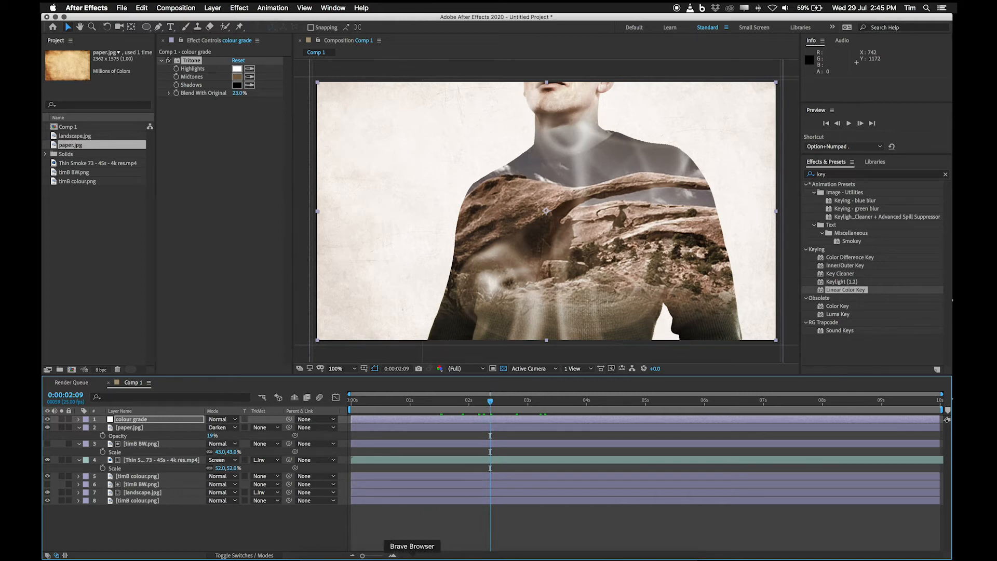
{"action": "left_click", "coordinate": [615, 558]}
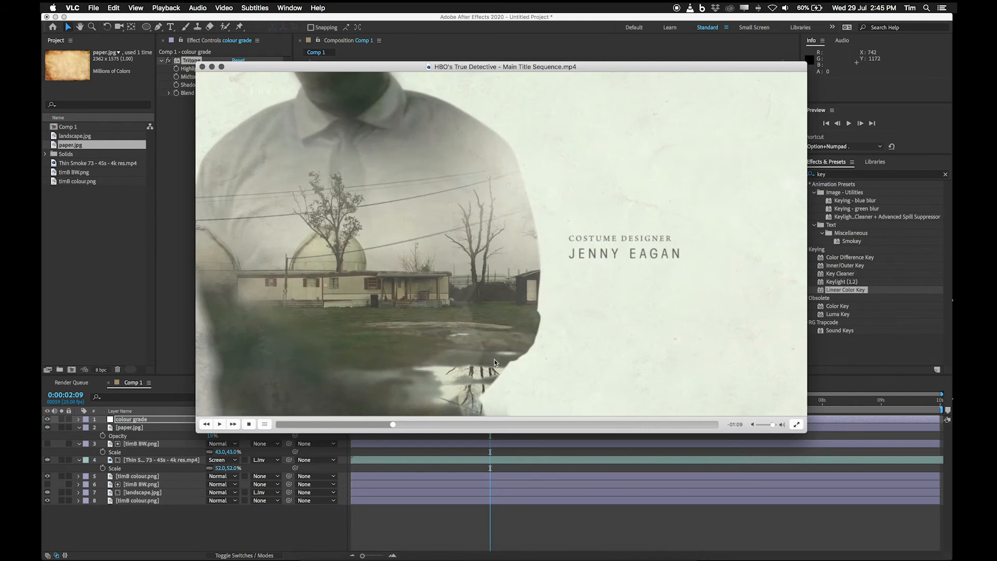
{"action": "left_click", "coordinate": [213, 521]}
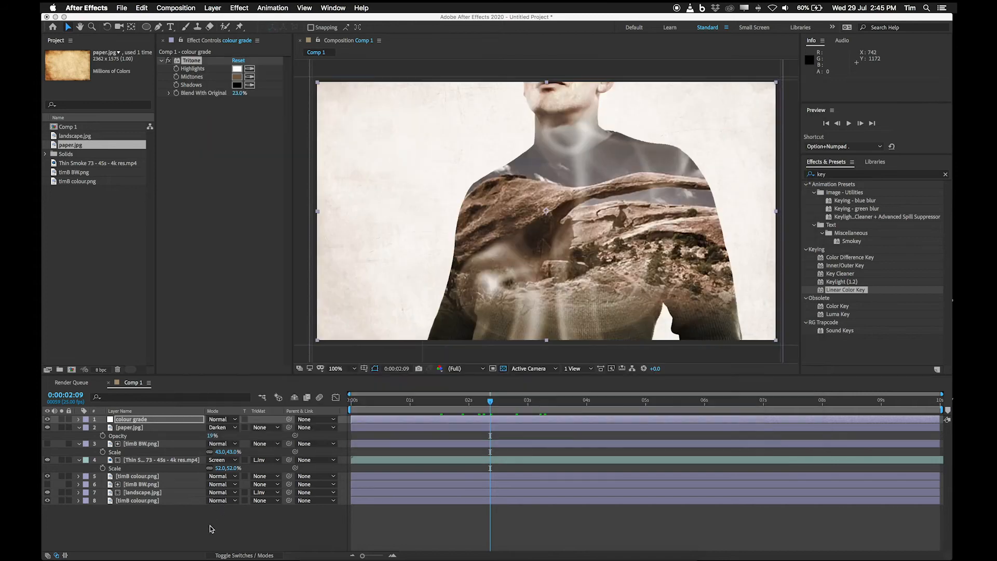
Create another adjustment layer above the colour grade layer and name it "blur"
{"action": "left_click", "coordinate": [213, 9]}
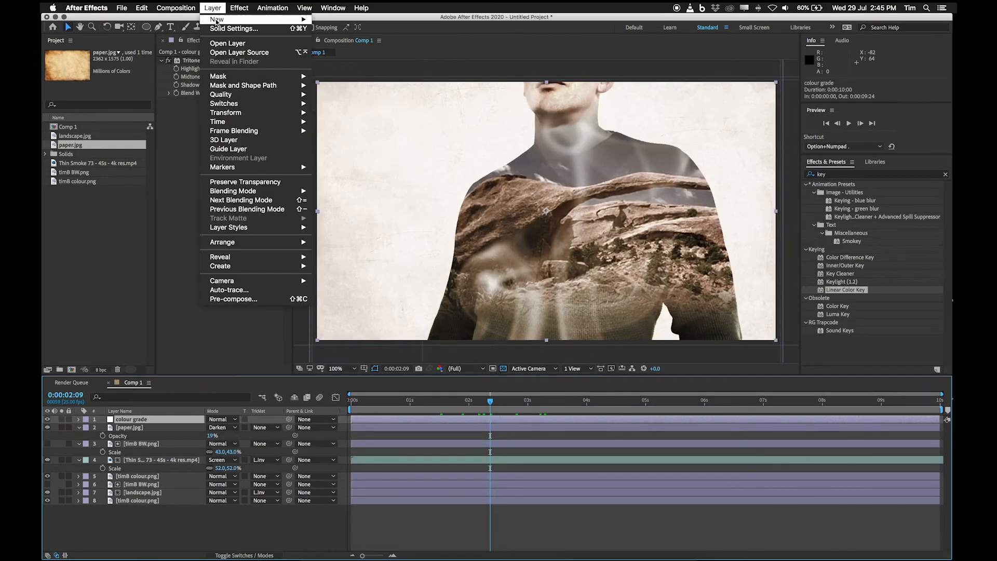
{"action": "mouse_move", "coordinate": [218, 19]}
{"action": "left_click", "coordinate": [348, 77]}
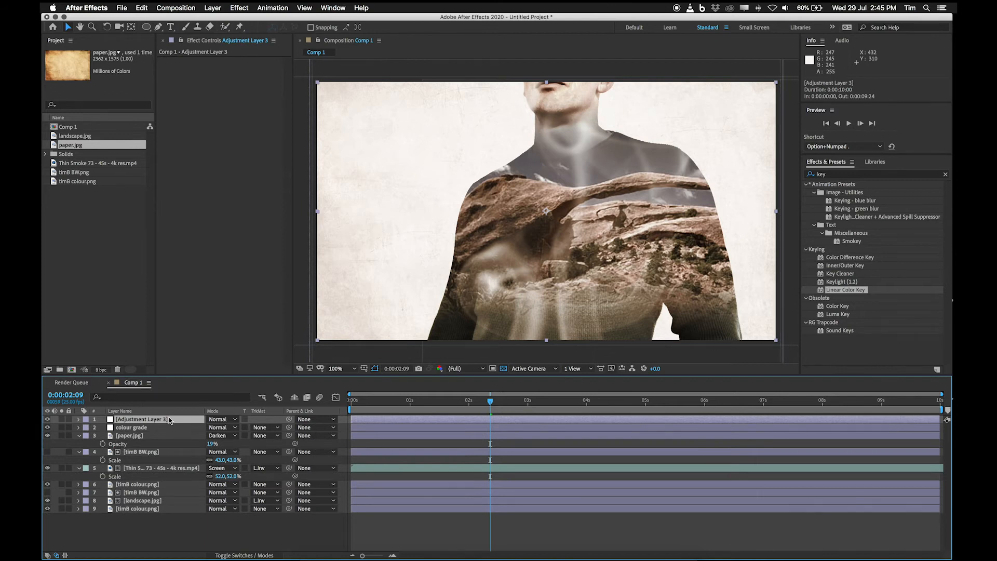
{"action": "key", "text": "Return"}
{"action": "type", "text": "blur"}
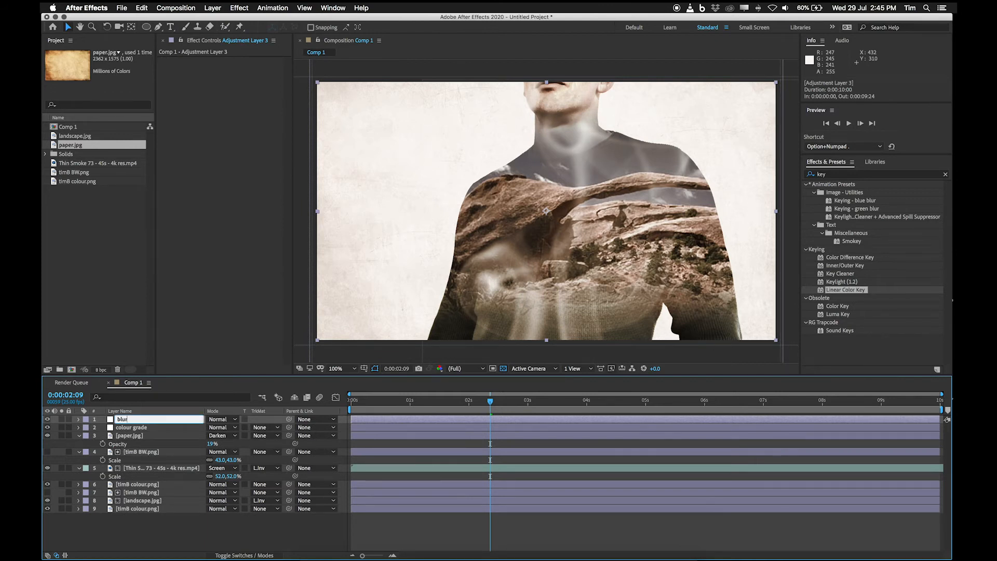
{"action": "key", "text": "Return"}
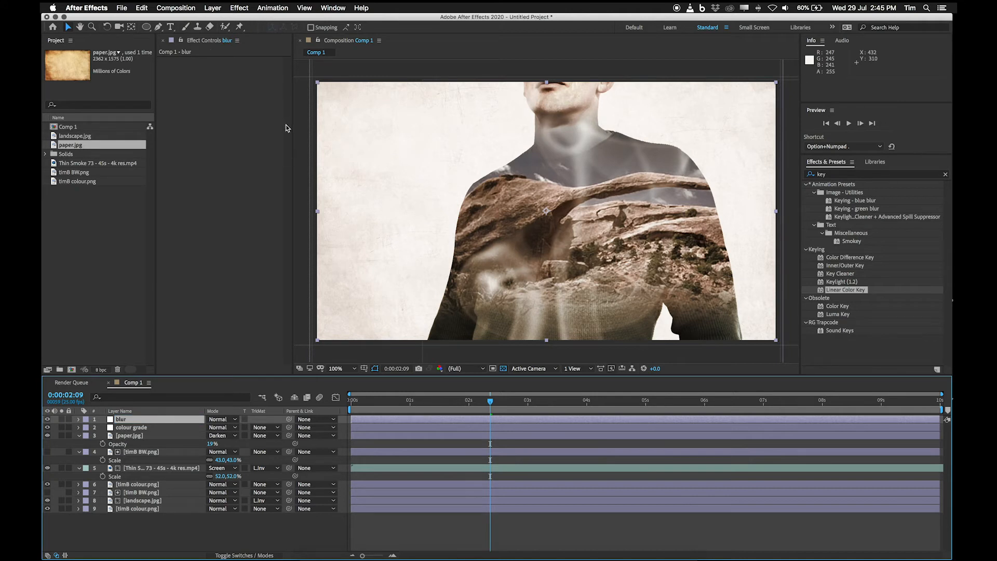
Apply Fast Box Blur to the blur layer with a Blur Radius of 23
{"action": "left_click", "coordinate": [238, 8]}
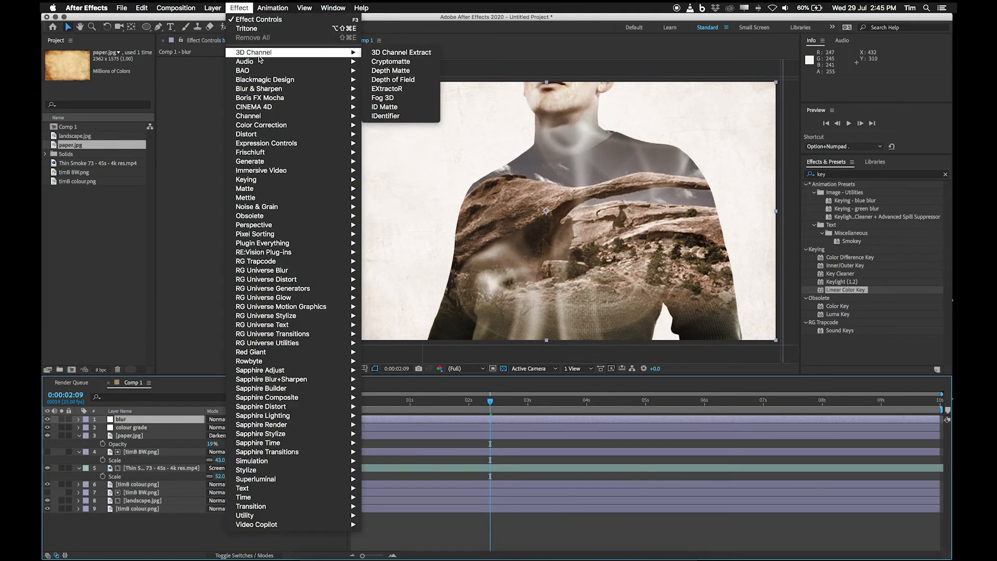
{"action": "mouse_move", "coordinate": [294, 94]}
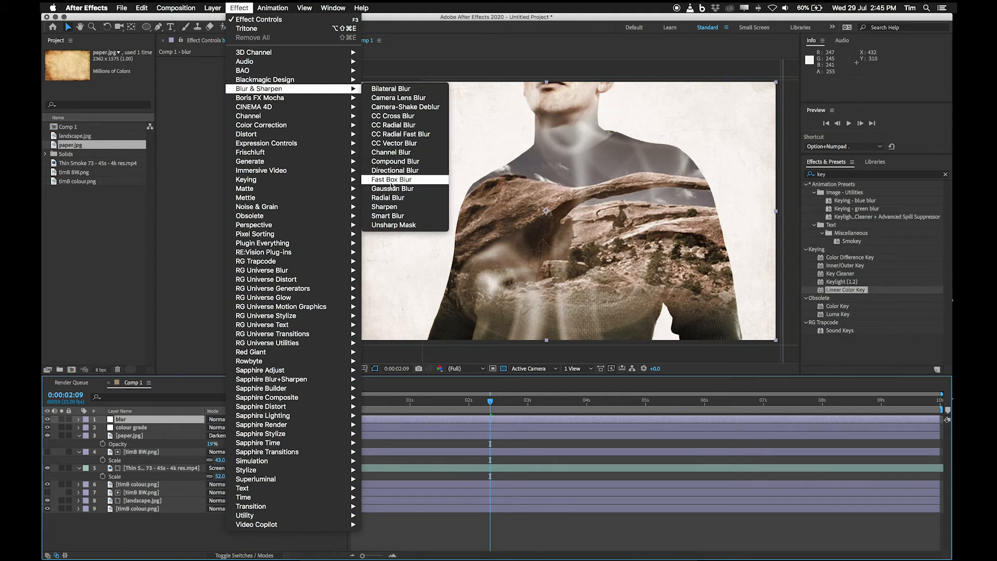
{"action": "left_click", "coordinate": [395, 180]}
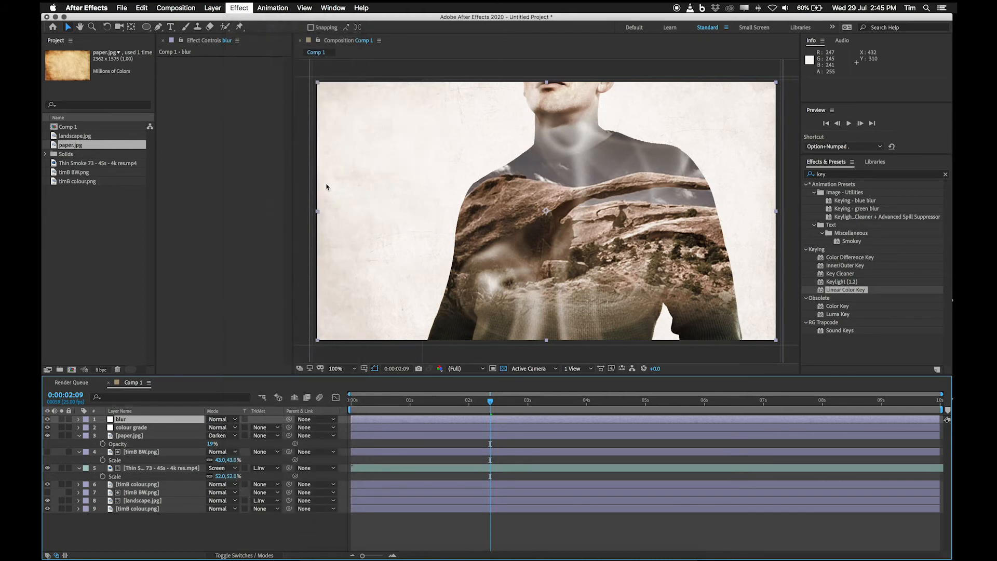
{"action": "mouse_move", "coordinate": [250, 70]}
{"action": "left_mouse_down"}
{"action": "mouse_move", "coordinate": [266, 74]}
{"action": "mouse_move", "coordinate": [236, 76]}
{"action": "mouse_move", "coordinate": [246, 77]}
{"action": "left_mouse_up"}
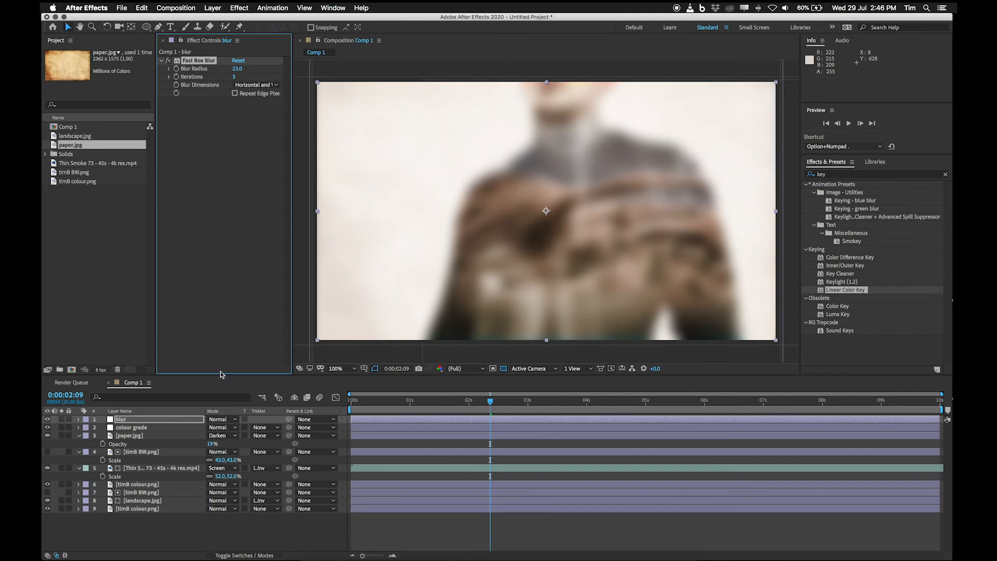
Temporarily hide the blur, colour grade, paper.jpg and smoke layers to examine the timB colour.png composite beneath, and show them all again
{"action": "left_click", "coordinate": [47, 420]}
{"action": "left_click", "coordinate": [47, 427]}
{"action": "left_click", "coordinate": [48, 436]}
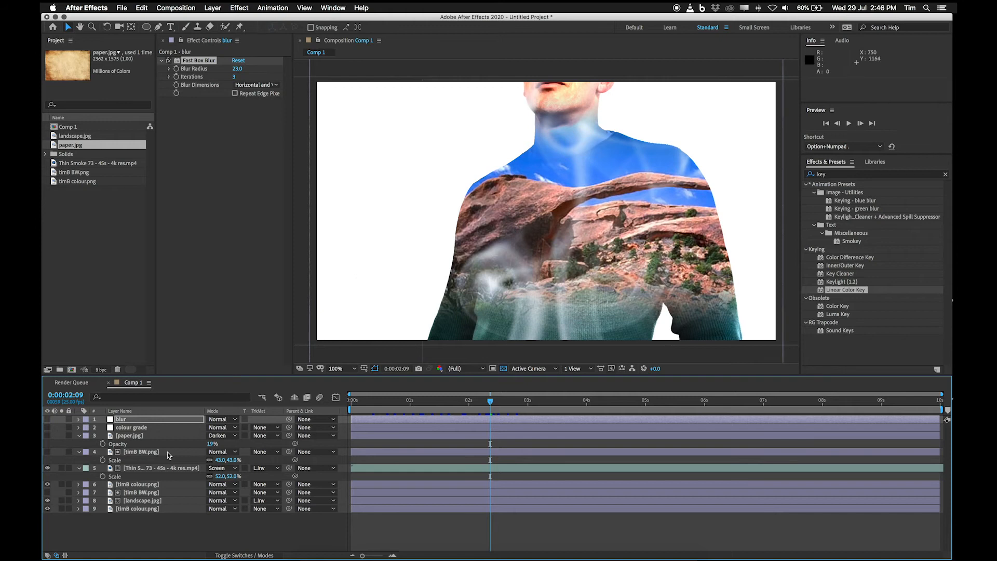
{"action": "left_click", "coordinate": [47, 469]}
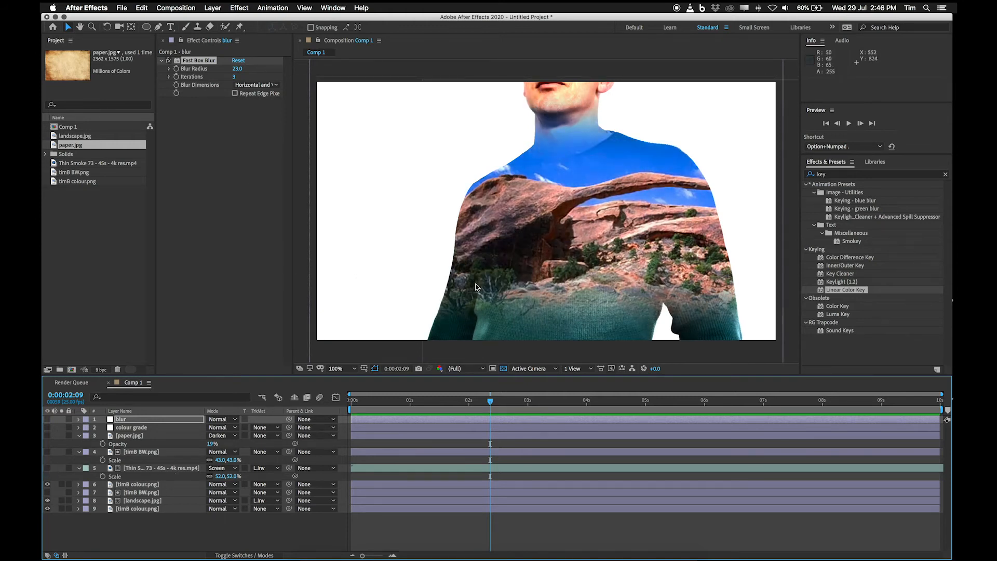
{"action": "left_click", "coordinate": [156, 484]}
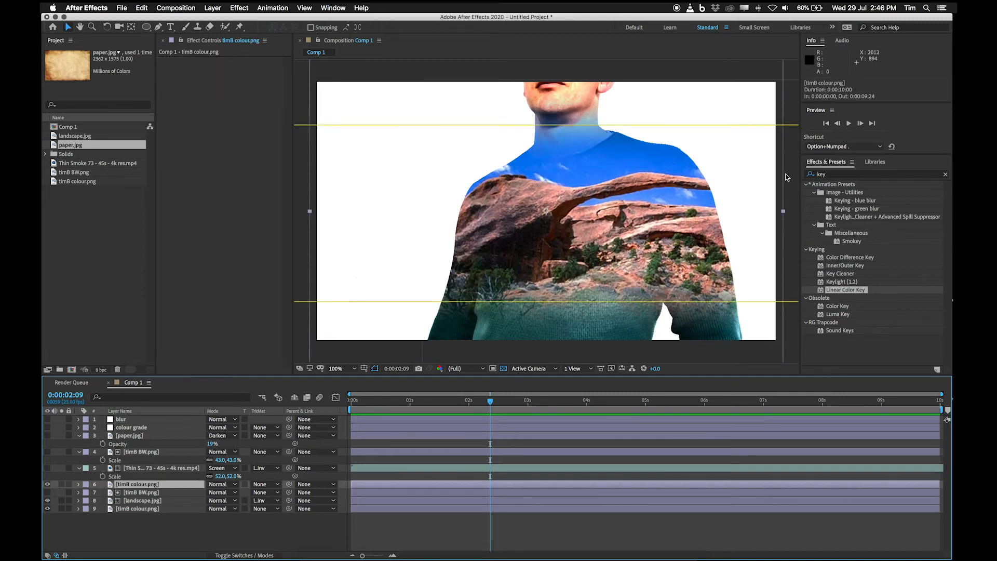
{"action": "left_click", "coordinate": [47, 468]}
{"action": "left_click", "coordinate": [47, 435]}
{"action": "left_click", "coordinate": [47, 427]}
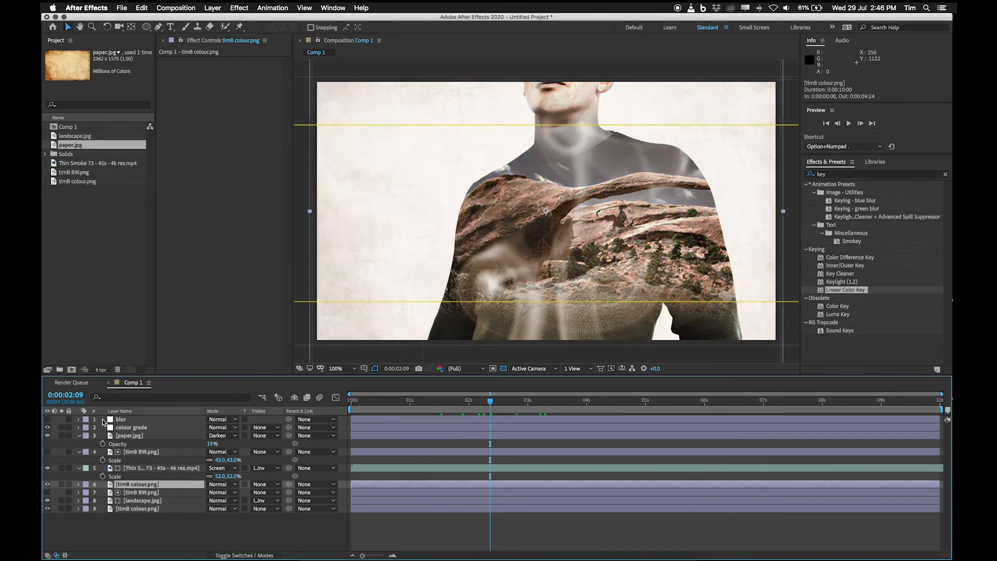
{"action": "left_click", "coordinate": [120, 419]}
{"action": "left_click", "coordinate": [47, 419]}
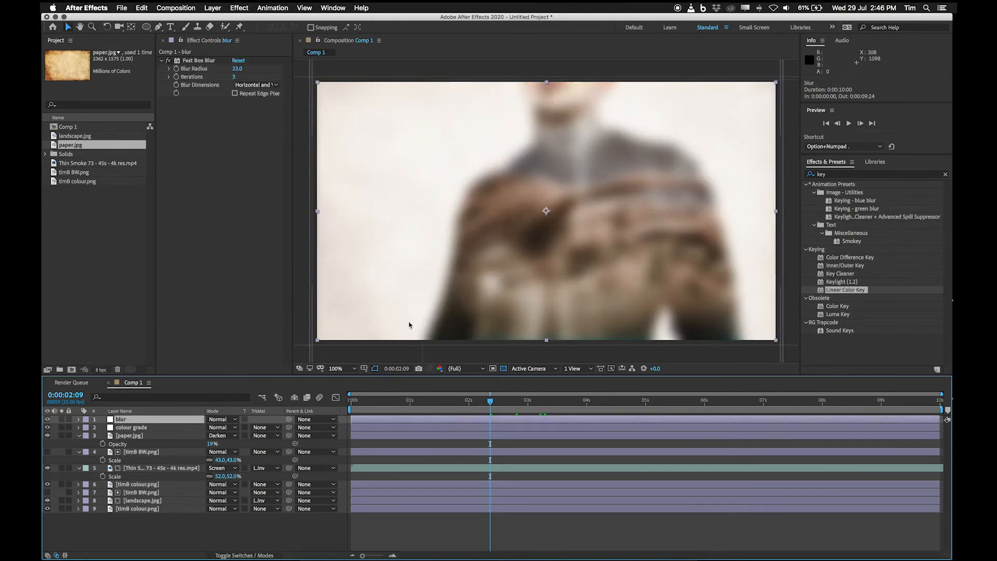
Draw an elliptical mask about 1847 by 999 px on the blur layer, nearly filling the frame, and invert it
{"action": "left_click", "coordinate": [147, 29]}
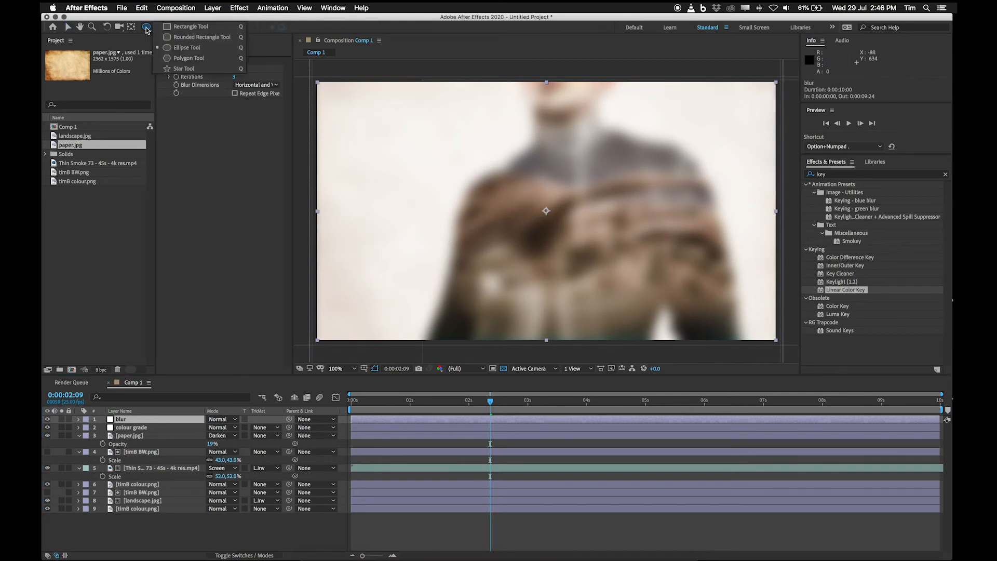
{"action": "left_click", "coordinate": [187, 47]}
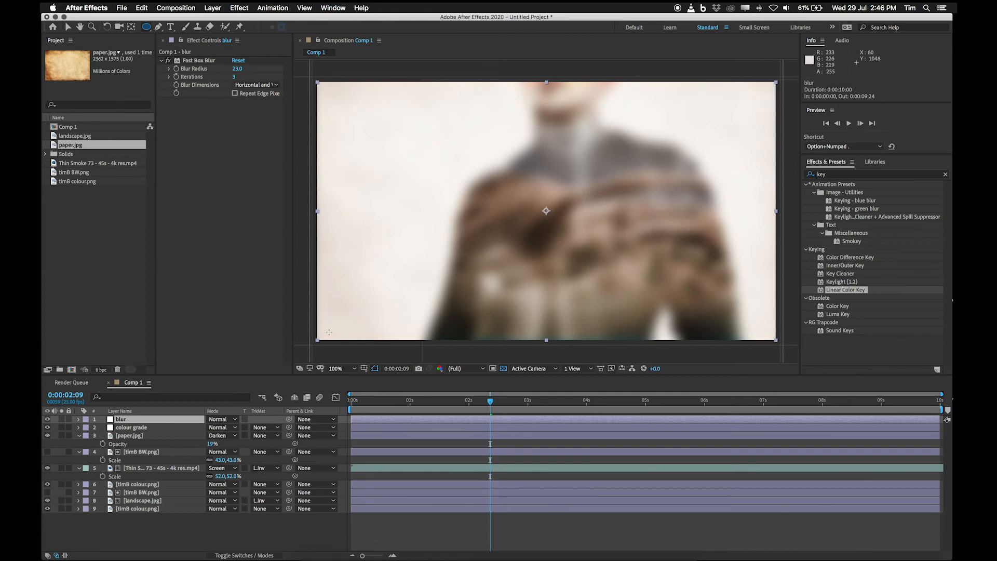
{"action": "left_click_drag", "start_coordinate": [326, 331], "coordinate": [766, 93]}
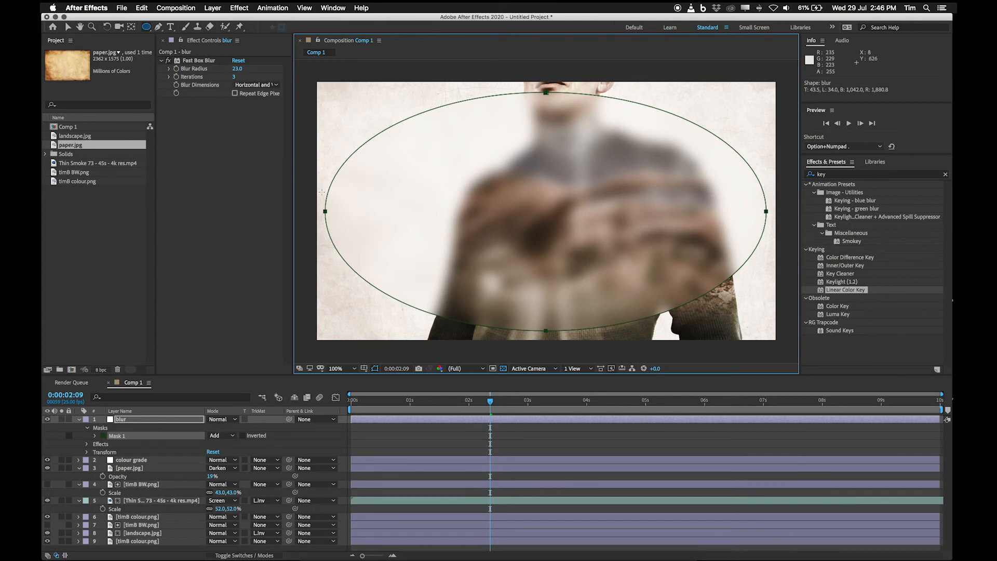
{"action": "left_click", "coordinate": [125, 419]}
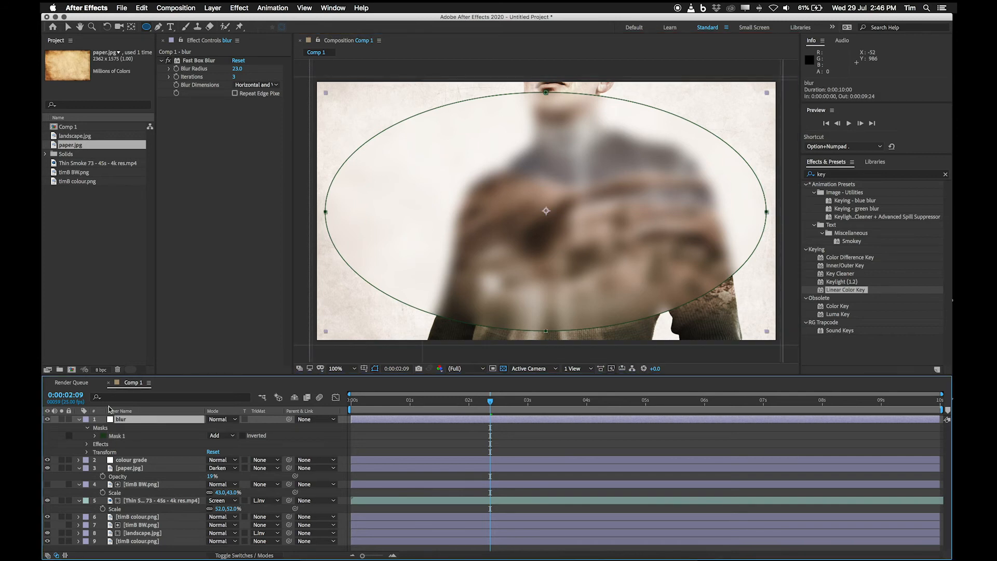
{"action": "left_click", "coordinate": [243, 436]}
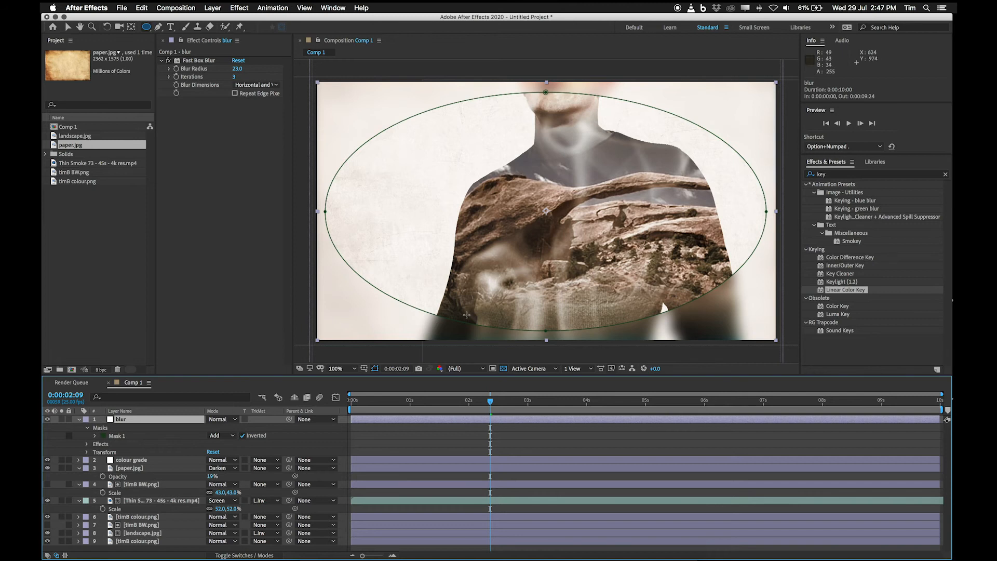
Set the blur layer's Mask Feather to 167 pixels, collapse the layer's properties and return to the Selection tool with nothing selected
{"action": "left_click", "coordinate": [95, 437]}
{"action": "left_click_drag", "start_coordinate": [230, 453], "coordinate": [297, 443]}
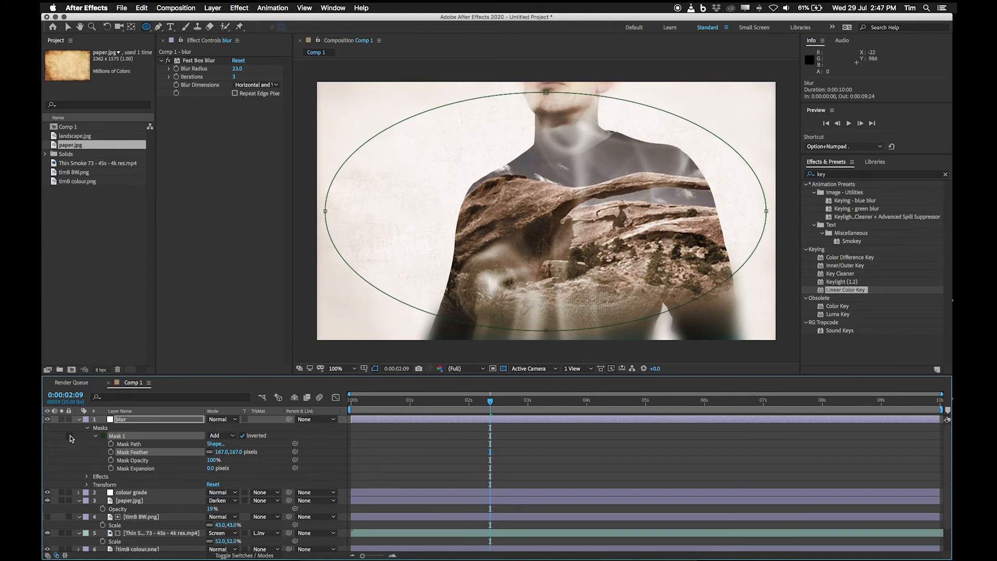
{"action": "left_click", "coordinate": [79, 419]}
{"action": "left_click", "coordinate": [162, 546]}
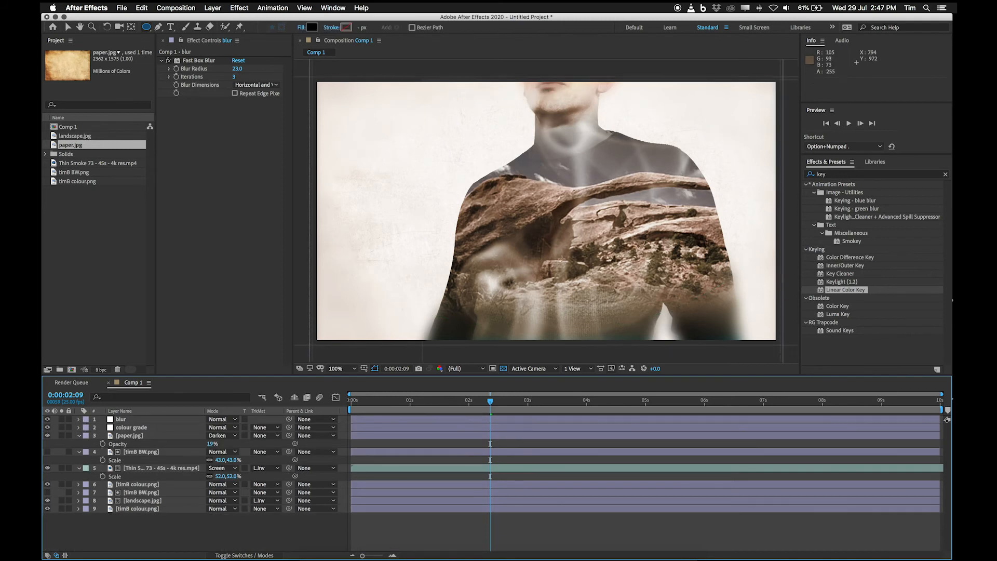
{"action": "left_click", "coordinate": [130, 420]}
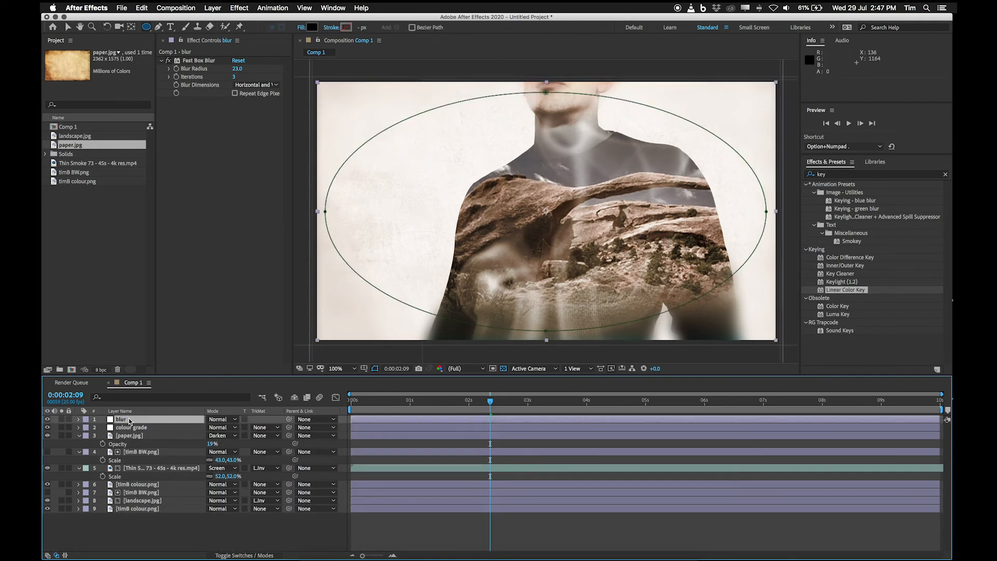
{"action": "key", "text": "v"}
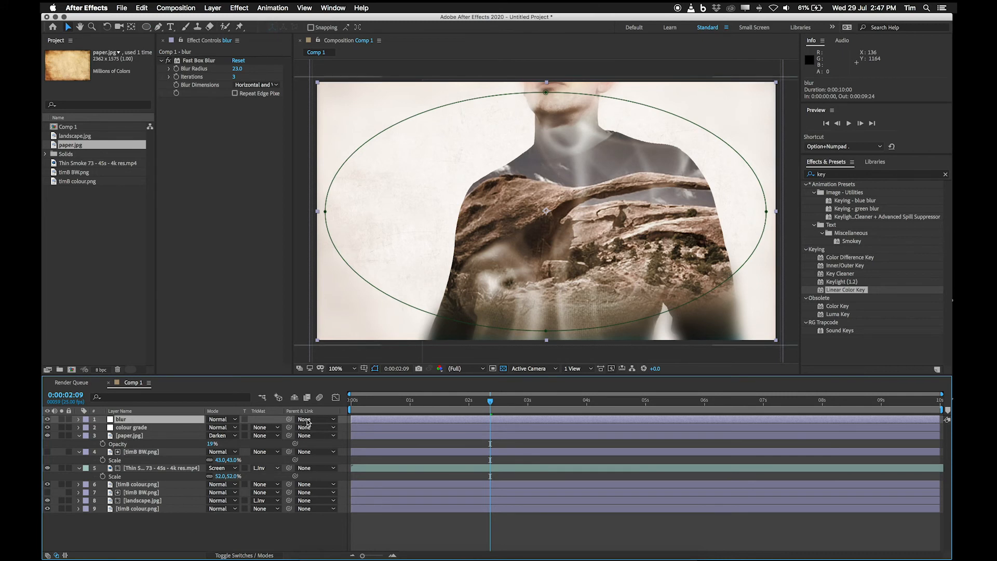
{"action": "left_click", "coordinate": [230, 546]}
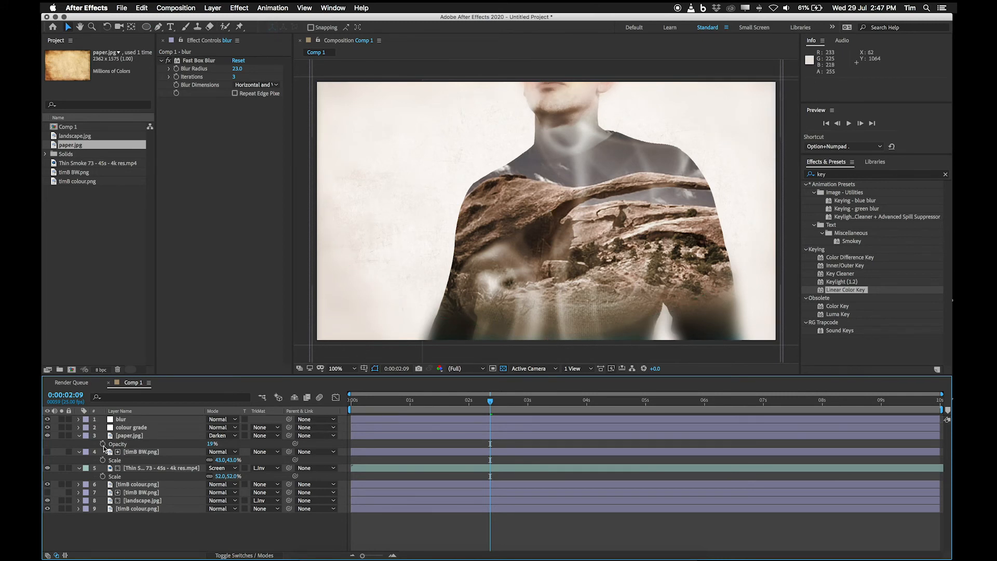
Raise the paper.jpg layer's Opacity to 93% and select the blur layer to examine how its edge blur affects the paper texture
{"action": "left_click_drag", "start_coordinate": [210, 444], "coordinate": [280, 441]}
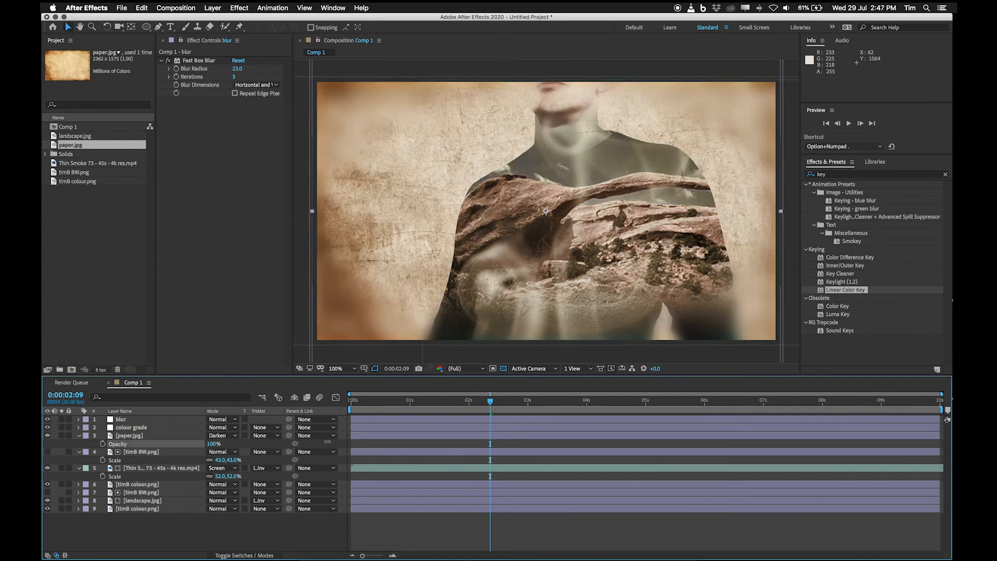
{"action": "left_click", "coordinate": [352, 203]}
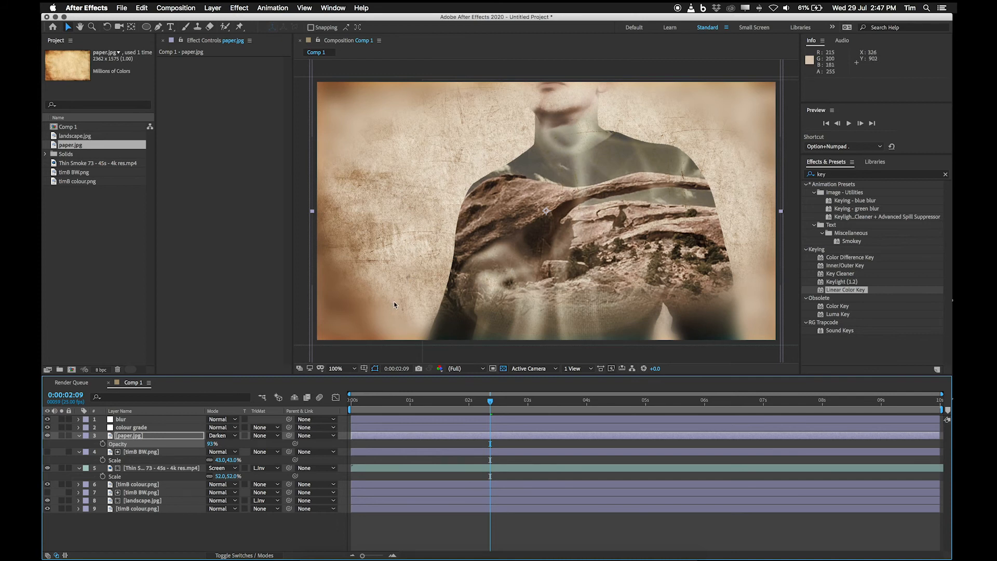
{"action": "left_click", "coordinate": [119, 410]}
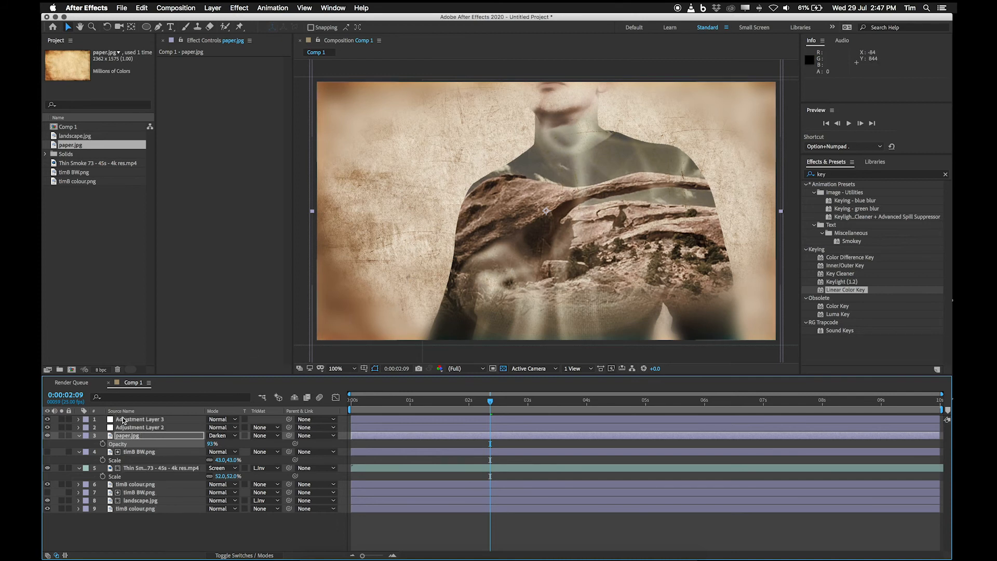
{"action": "left_click", "coordinate": [123, 419]}
{"action": "left_click", "coordinate": [118, 411]}
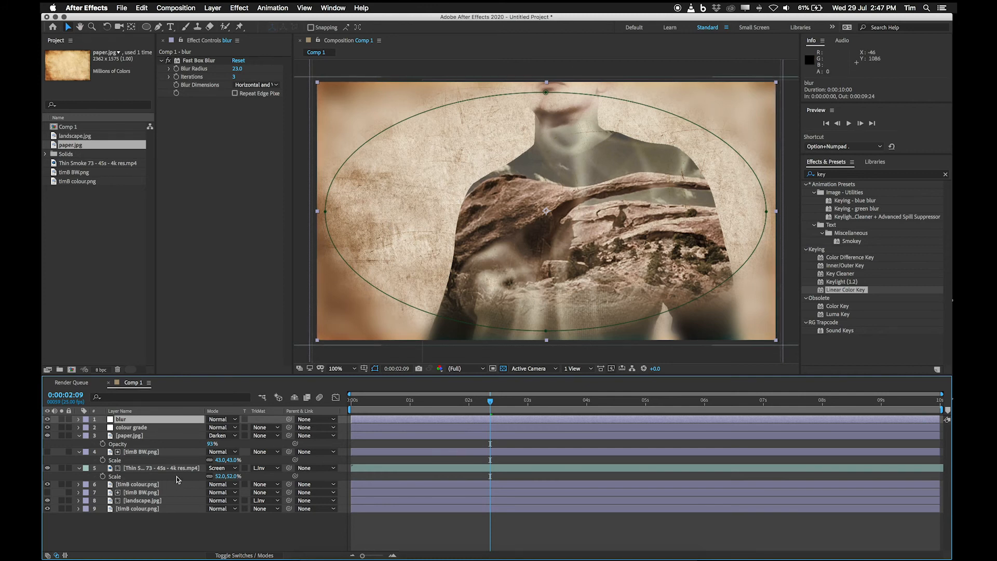
Move paper.jpg to the top of the layer stack, above the blur layer, and set its Opacity to 24%
{"action": "left_click_drag", "start_coordinate": [146, 438], "coordinate": [137, 421]}
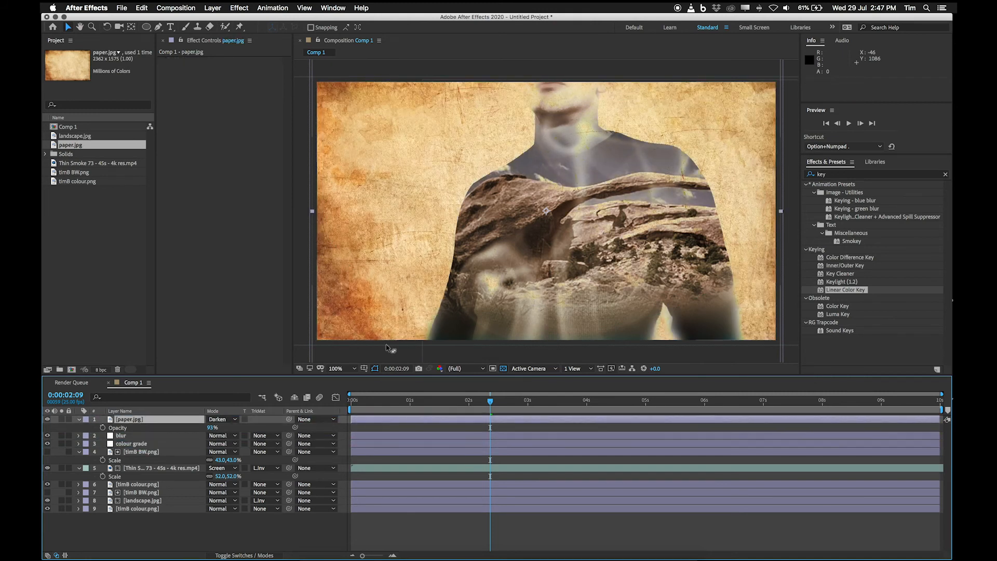
{"action": "left_click_drag", "start_coordinate": [209, 431], "coordinate": [178, 431]}
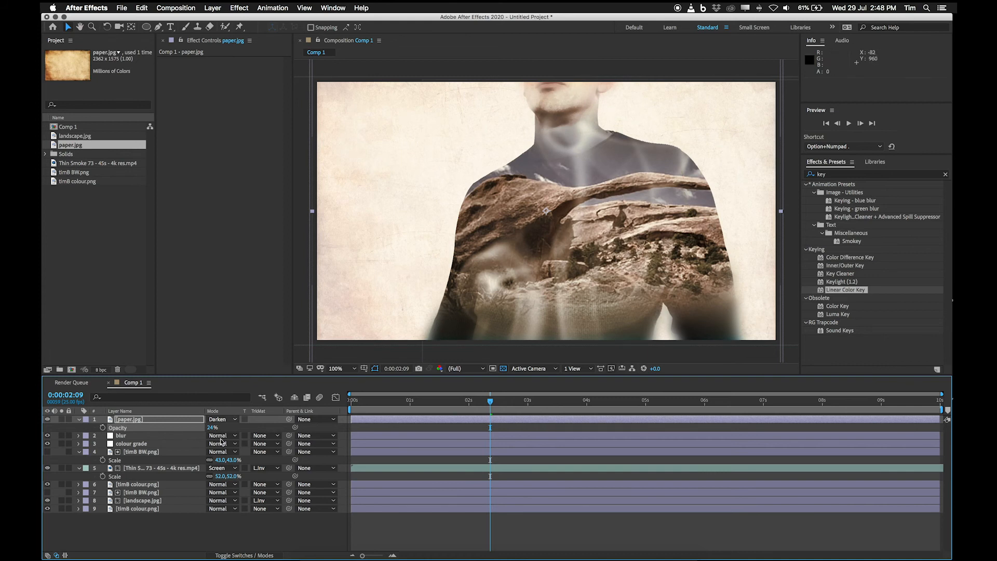
Delete the elliptical mask from the blur layer
{"action": "left_click", "coordinate": [119, 436]}
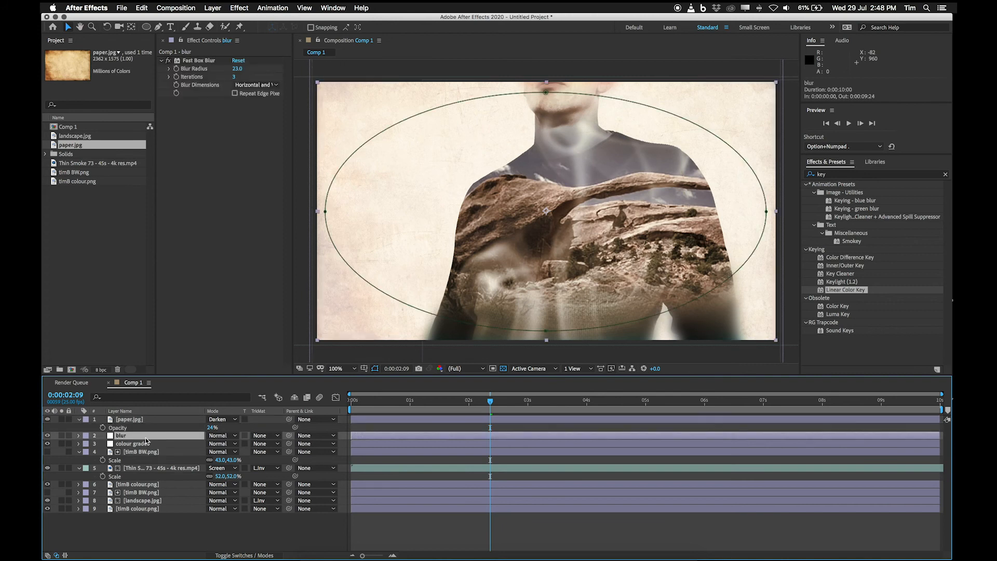
{"action": "left_click", "coordinate": [147, 28]}
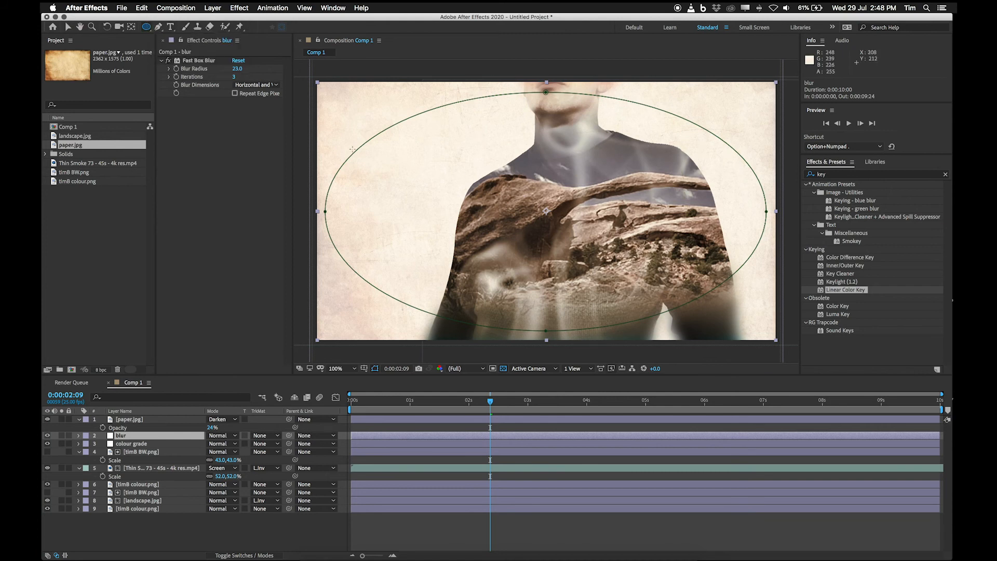
{"action": "left_click", "coordinate": [128, 439]}
{"action": "left_click", "coordinate": [78, 435]}
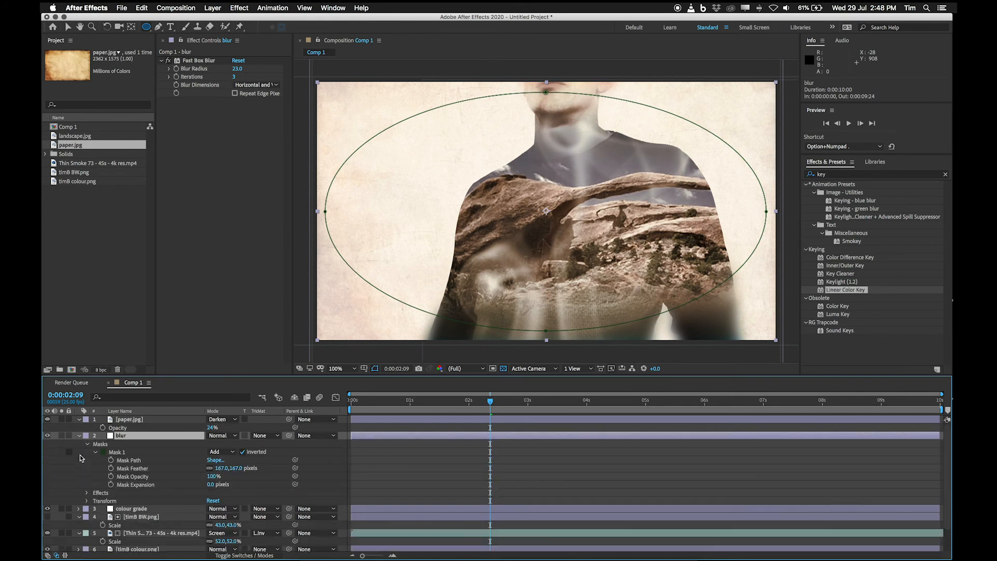
{"action": "left_click", "coordinate": [116, 452]}
{"action": "key", "text": "Delete"}
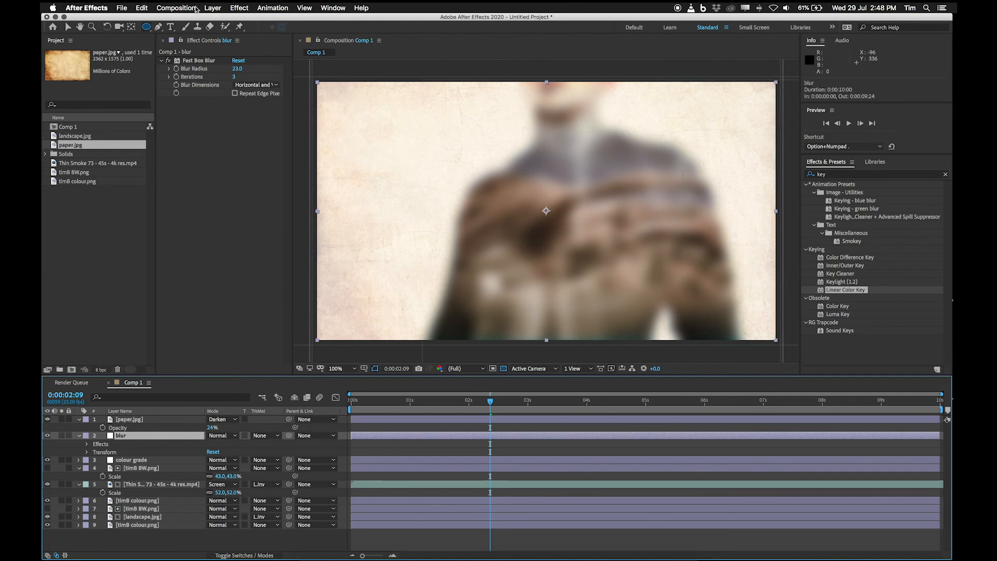
Draw a closed, curved five-point mask around the torso on the blur layer with the Pen tool, running from the neck to the lower arms
{"action": "left_click", "coordinate": [159, 27]}
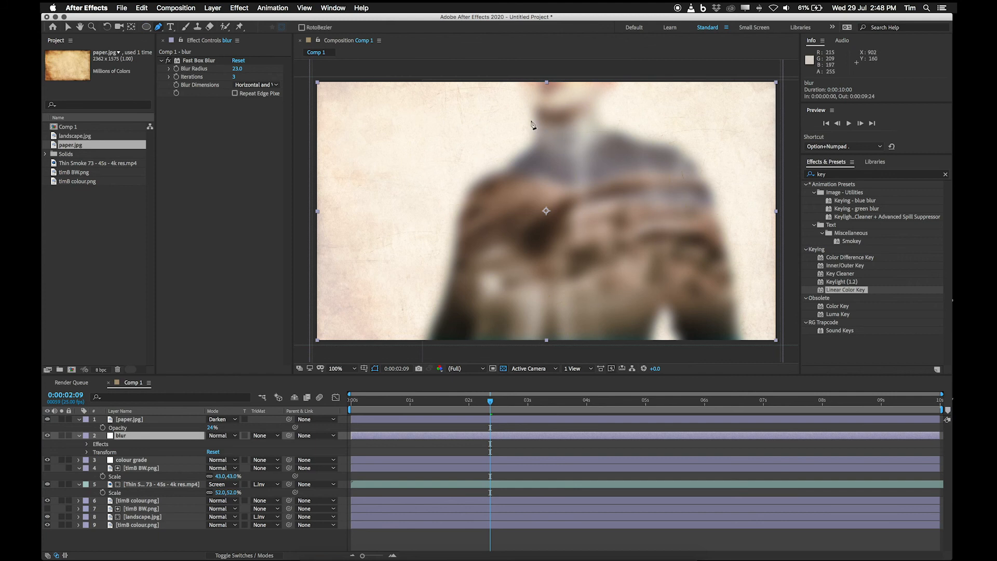
{"action": "left_click_drag", "start_coordinate": [512, 114], "coordinate": [570, 117]}
{"action": "left_click_drag", "start_coordinate": [694, 138], "coordinate": [739, 189]}
{"action": "left_click_drag", "start_coordinate": [701, 296], "coordinate": [630, 316]}
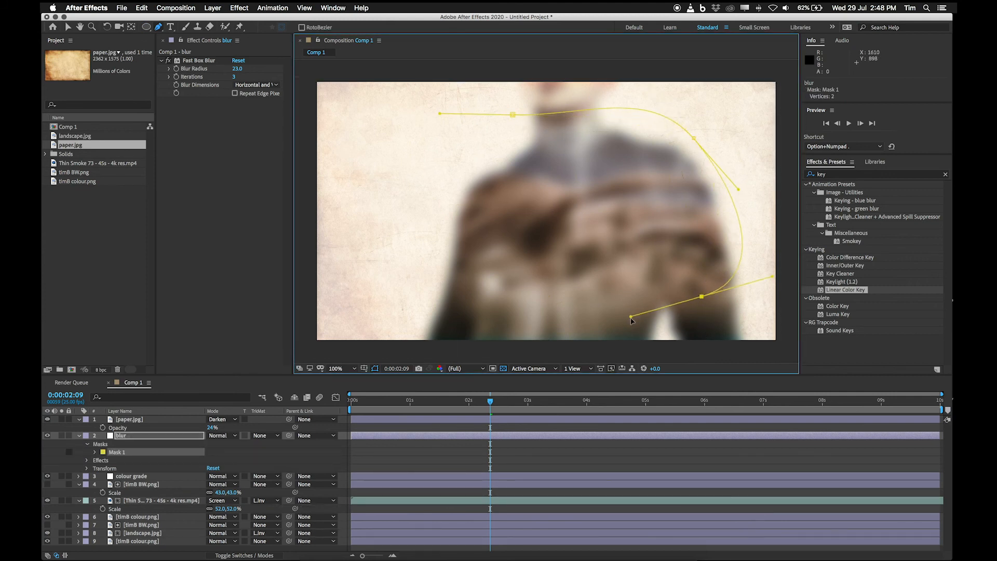
{"action": "left_click_drag", "start_coordinate": [449, 317], "coordinate": [392, 296]}
{"action": "left_click_drag", "start_coordinate": [366, 214], "coordinate": [378, 146]}
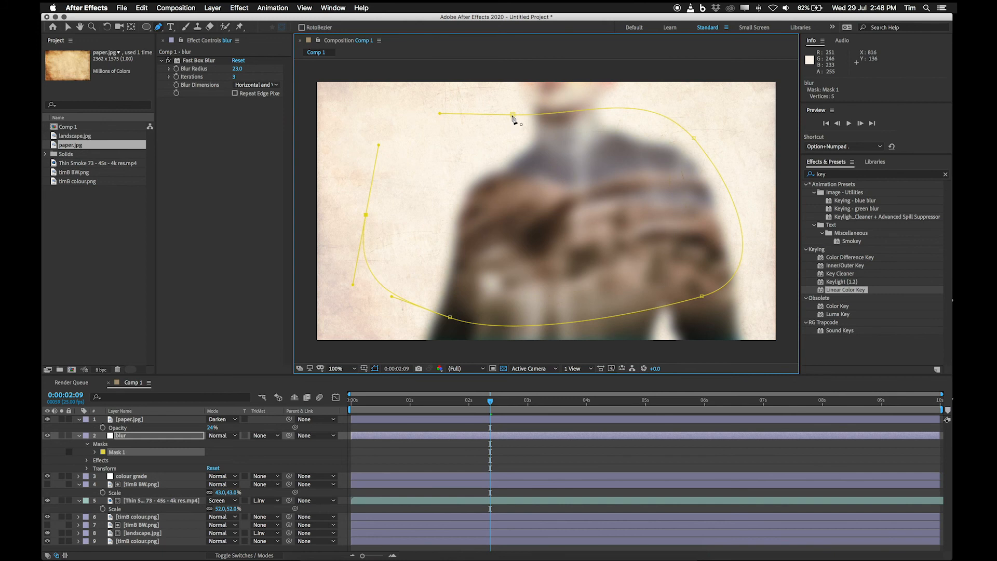
{"action": "left_click_drag", "start_coordinate": [512, 115], "coordinate": [574, 109]}
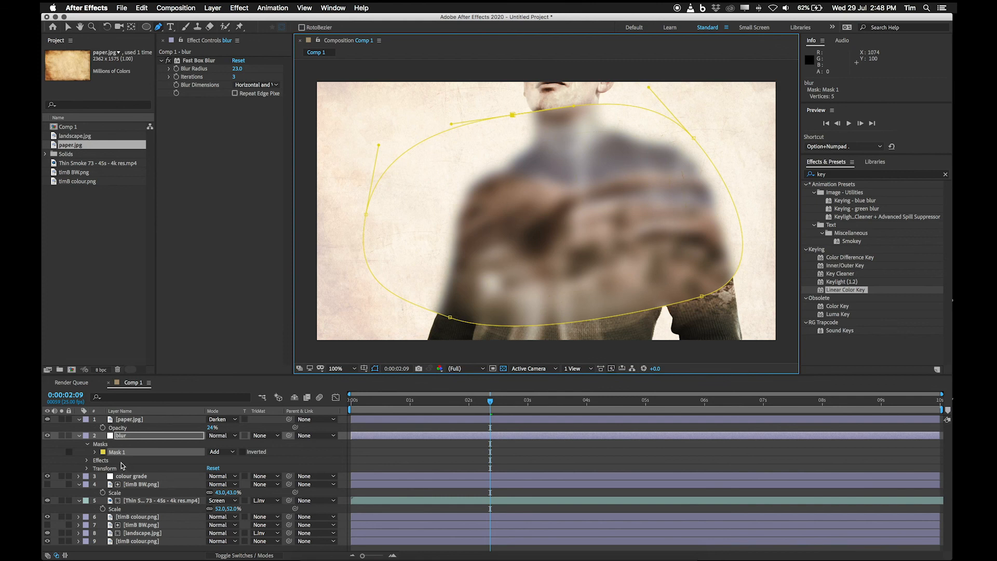
Invert the blur layer's new mask and set its Mask Feather to 186 pixels
{"action": "left_click", "coordinate": [242, 451]}
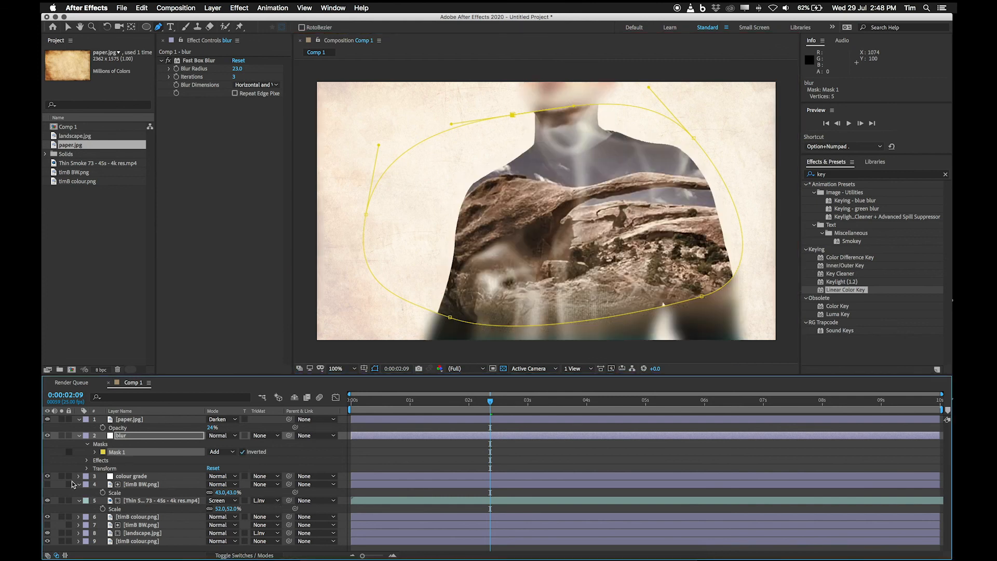
{"action": "left_click_drag", "start_coordinate": [225, 472], "coordinate": [304, 461]}
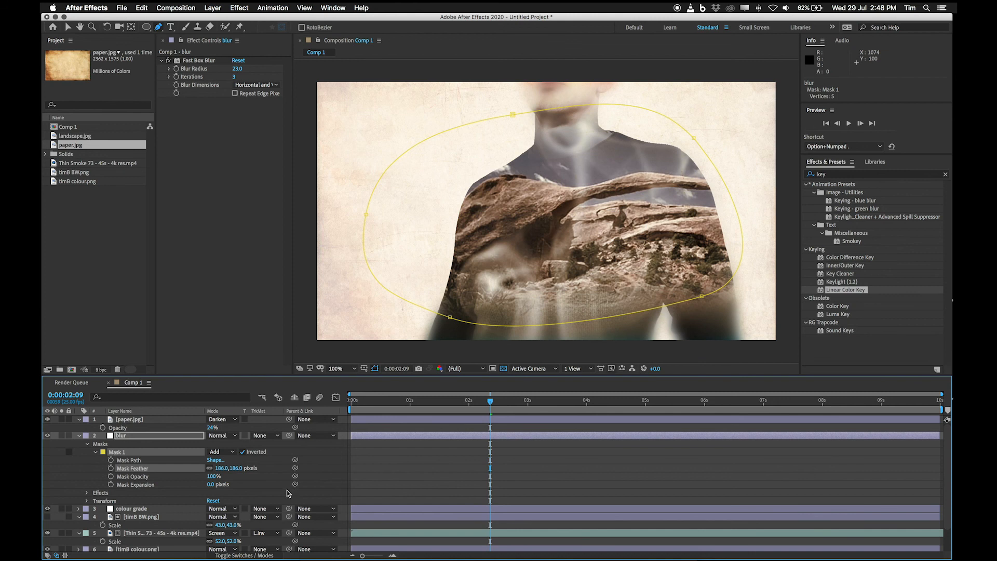
Reshape the blur mask by moving its two lower points down and pulling its right-hand curve inward over the shoulder and arm, then collapse the layer and deselect it
{"action": "left_click", "coordinate": [67, 28]}
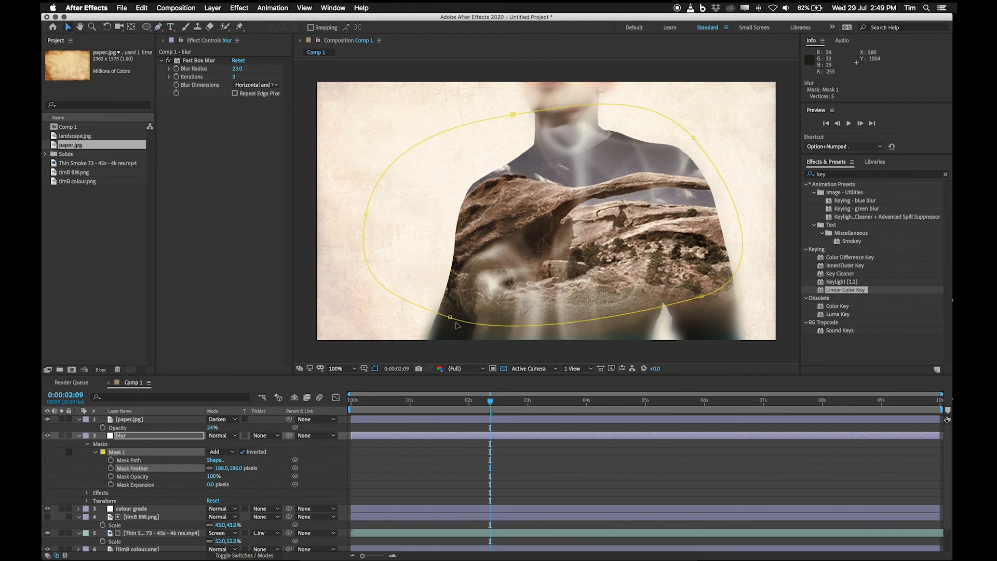
{"action": "mouse_move", "coordinate": [450, 317]}
{"action": "left_mouse_down"}
{"action": "mouse_move", "coordinate": [431, 352]}
{"action": "mouse_move", "coordinate": [392, 352]}
{"action": "mouse_move", "coordinate": [457, 267]}
{"action": "mouse_move", "coordinate": [435, 330]}
{"action": "left_mouse_up"}
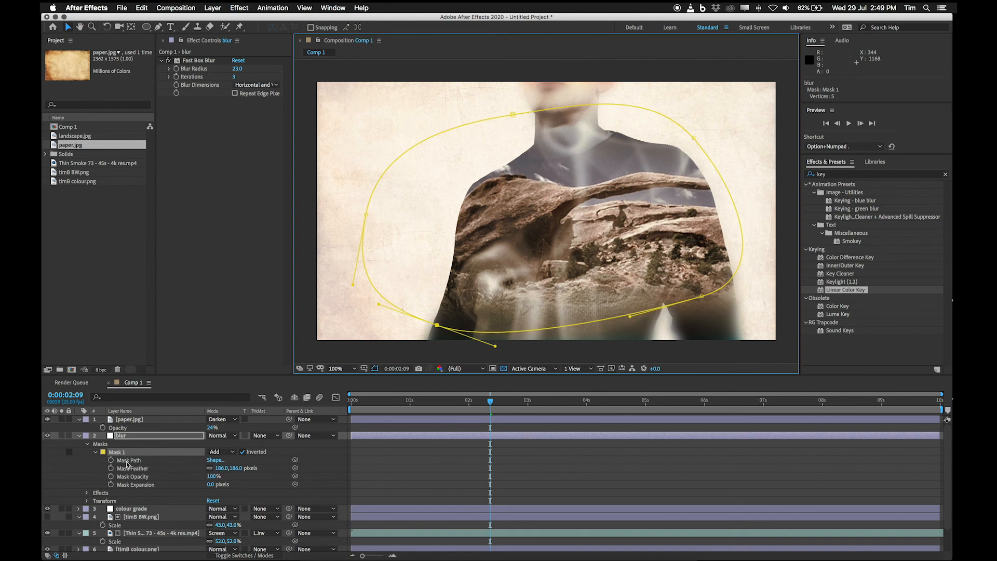
{"action": "left_click", "coordinate": [702, 297]}
{"action": "left_click_drag", "start_coordinate": [705, 303], "coordinate": [712, 320]}
{"action": "left_click_drag", "start_coordinate": [695, 139], "coordinate": [668, 140]}
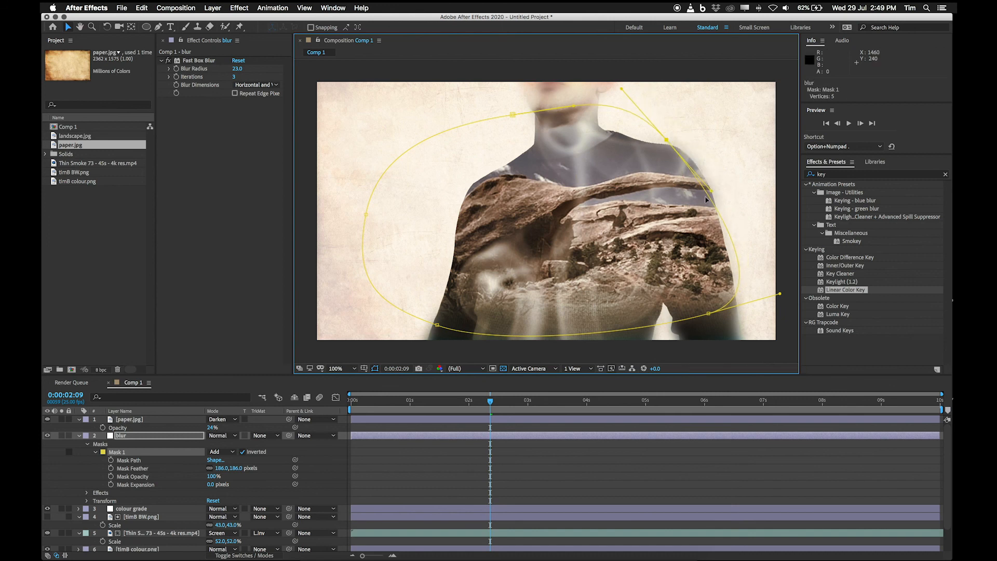
{"action": "left_click_drag", "start_coordinate": [708, 314], "coordinate": [694, 316]}
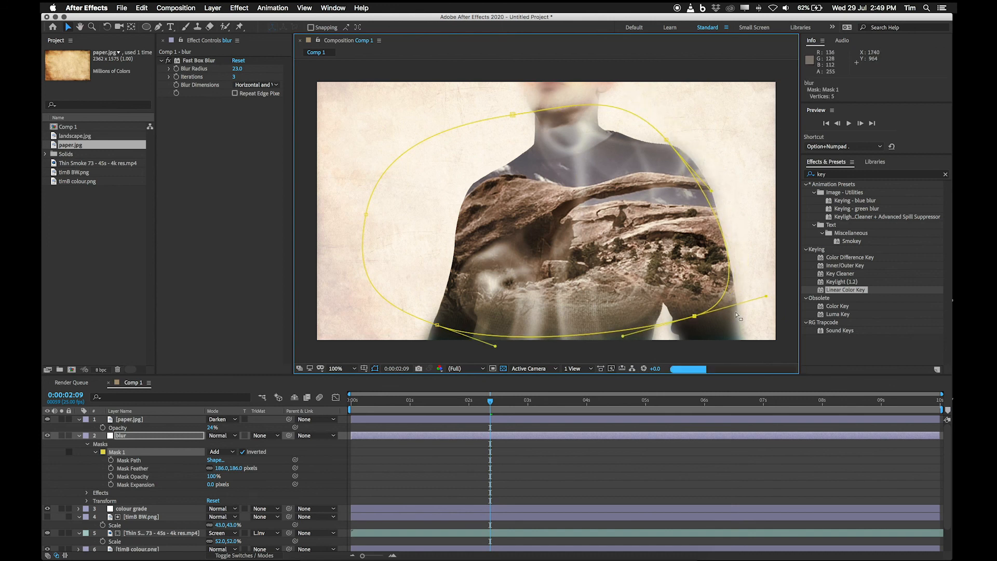
{"action": "left_click_drag", "start_coordinate": [766, 296], "coordinate": [741, 284]}
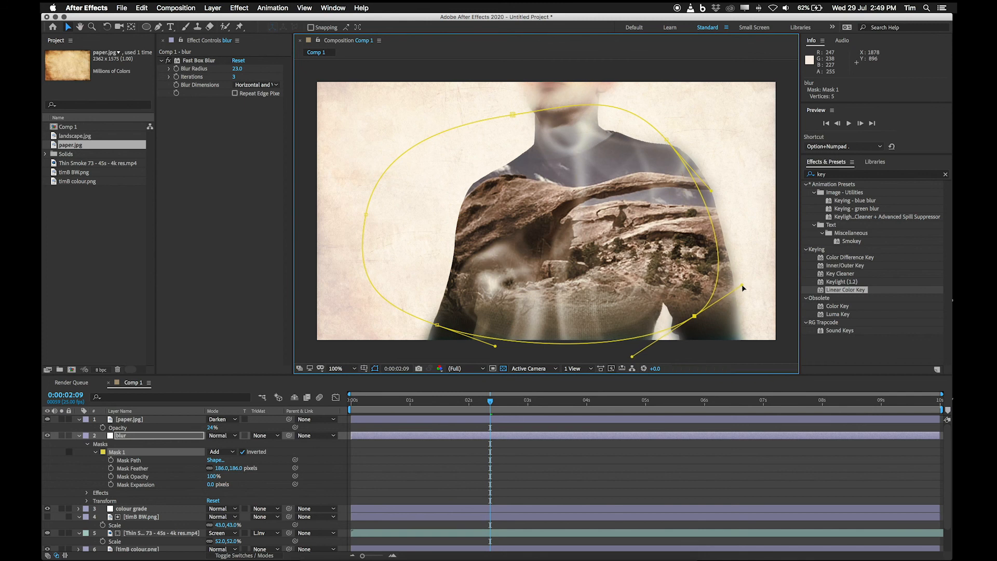
{"action": "left_click", "coordinate": [79, 435]}
{"action": "left_click", "coordinate": [217, 532]}
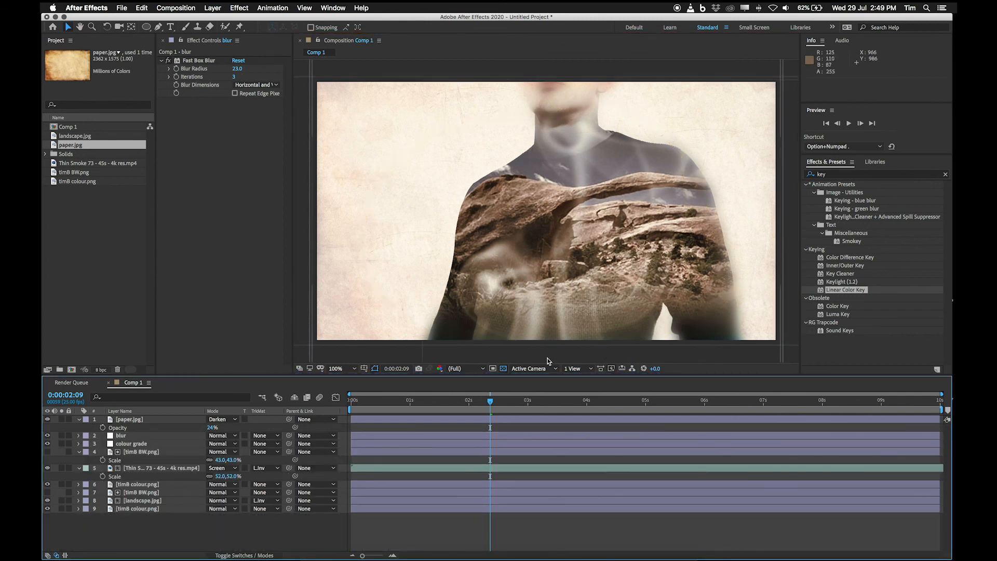
Scrub through the first two seconds of the composition and compare the composite with the True Detective title sequence in VLC
{"action": "left_click_drag", "start_coordinate": [460, 403], "coordinate": [469, 406]}
{"action": "left_click_drag", "start_coordinate": [474, 407], "coordinate": [480, 406]}
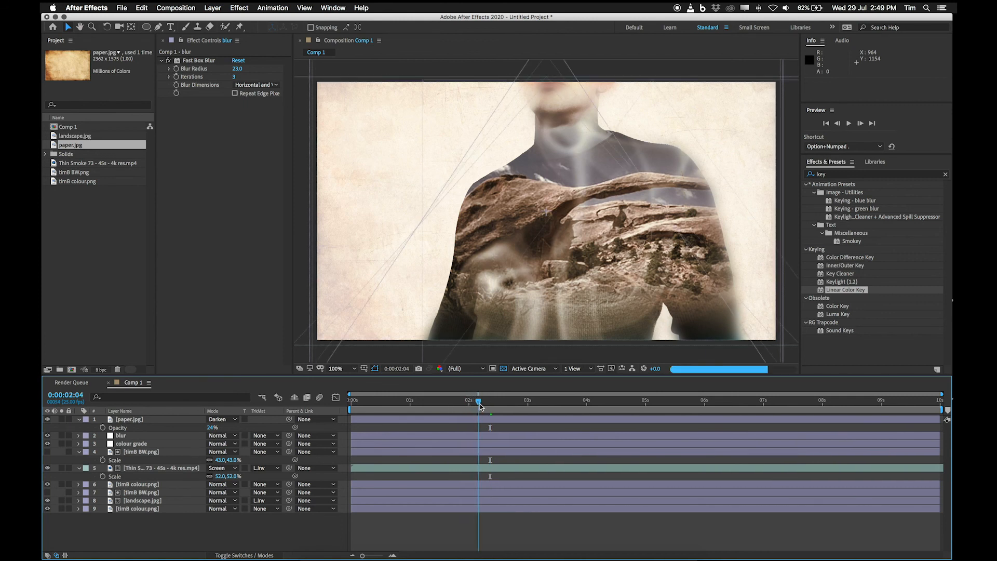
{"action": "left_click", "coordinate": [615, 553]}
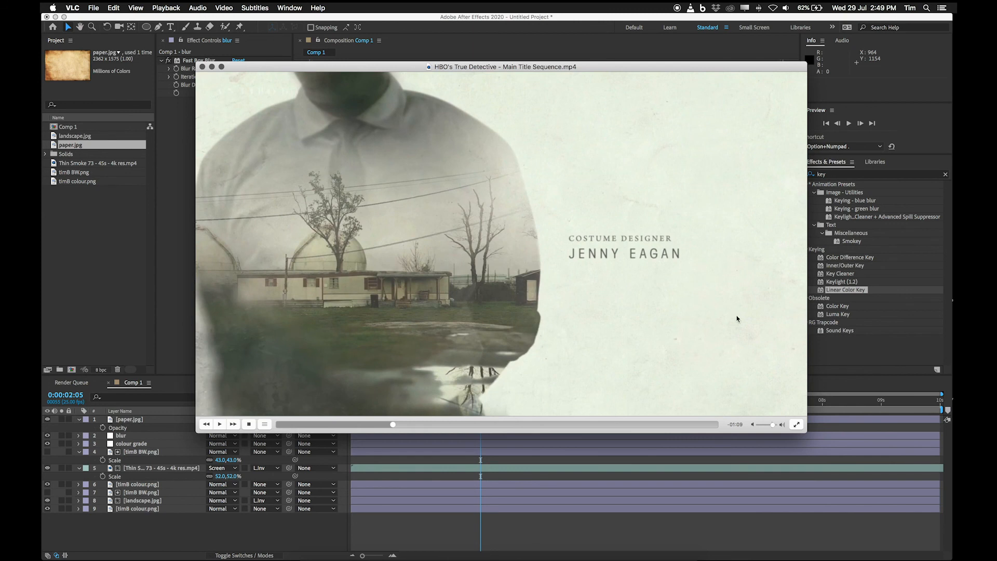
{"action": "left_click", "coordinate": [154, 529]}
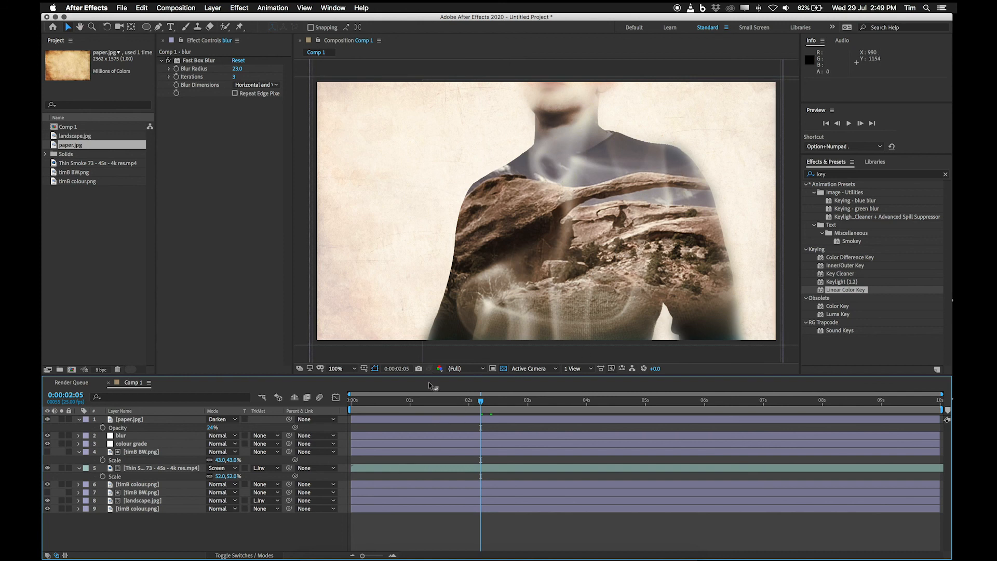
{"action": "left_click", "coordinate": [401, 398]}
{"action": "left_click_drag", "start_coordinate": [400, 396], "coordinate": [455, 397]}
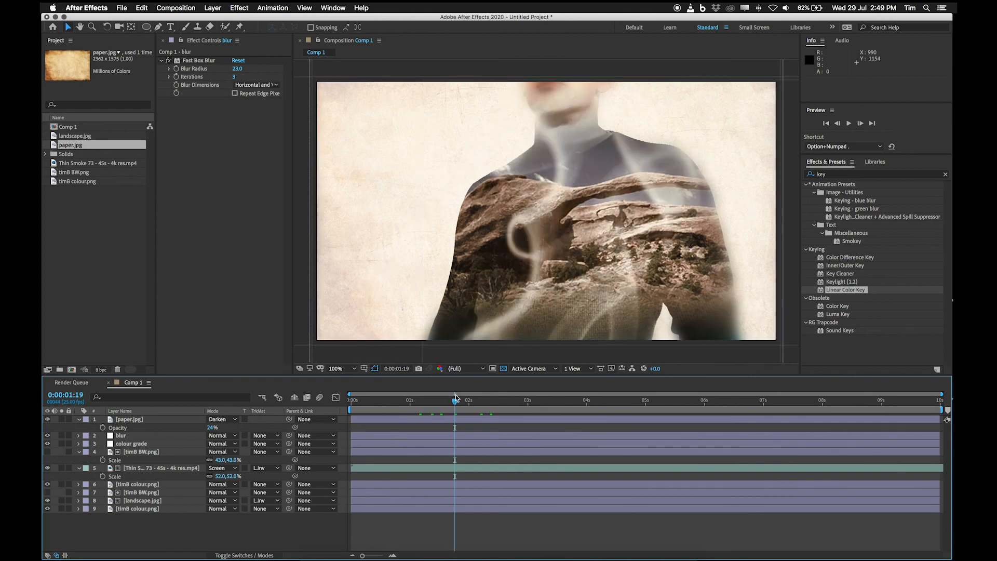